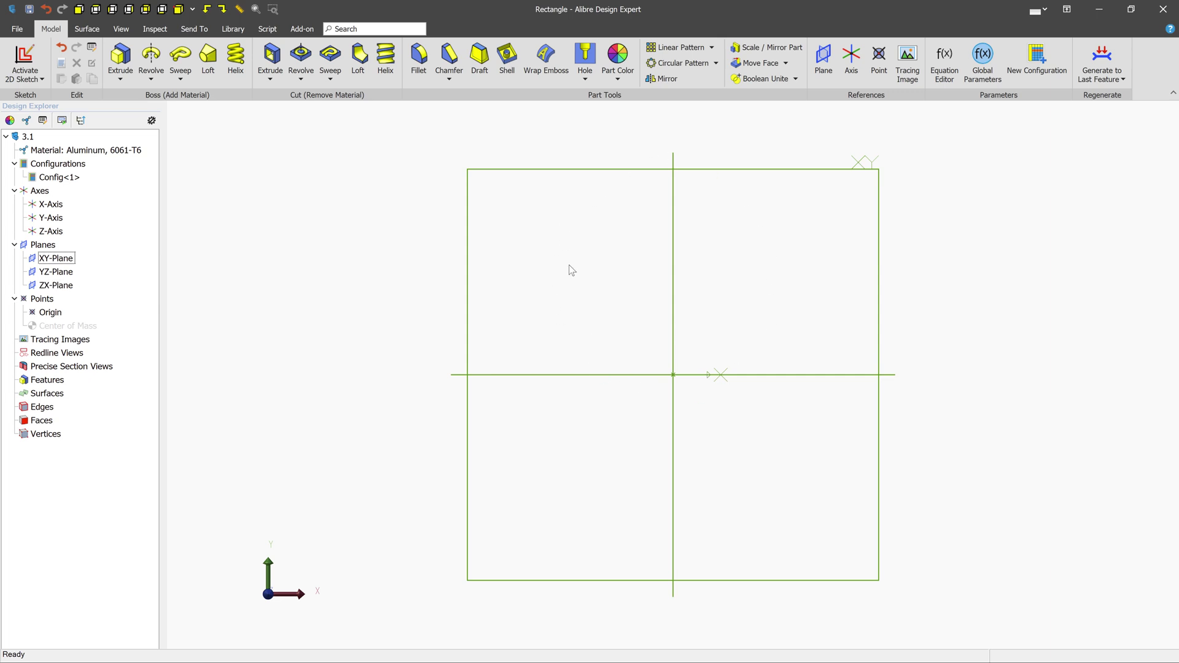
Step: Start a 2D sketch on the XY plane and draw a two-corner rectangle in its upper-left quadrant
click(563, 182)
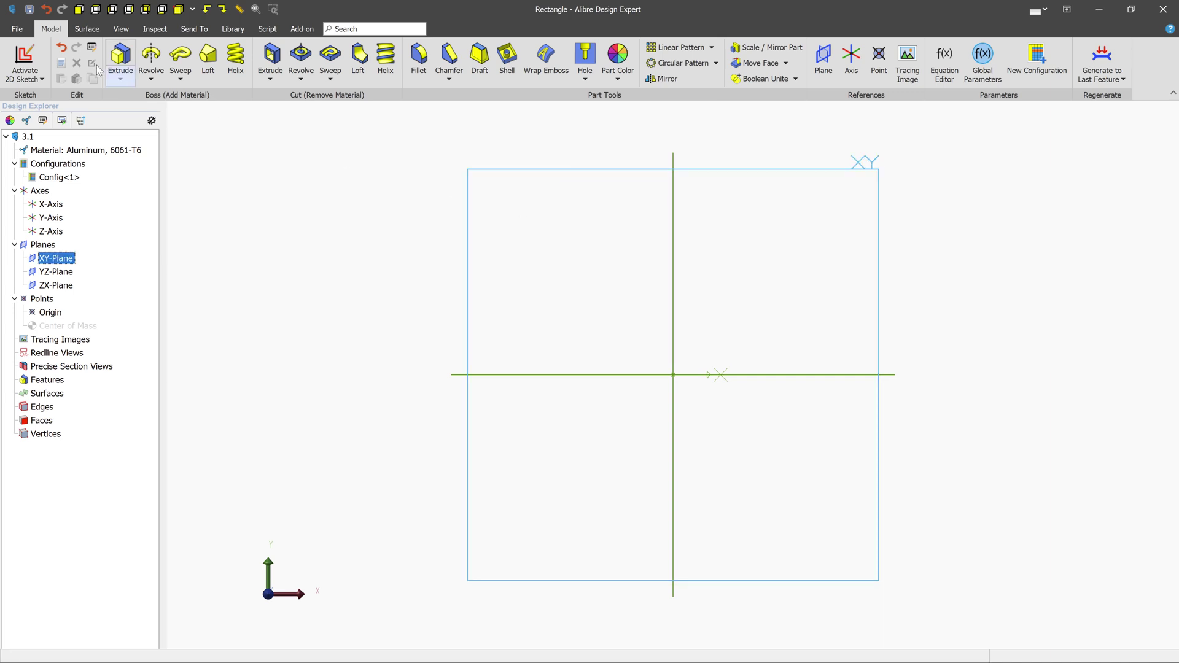
click(24, 61)
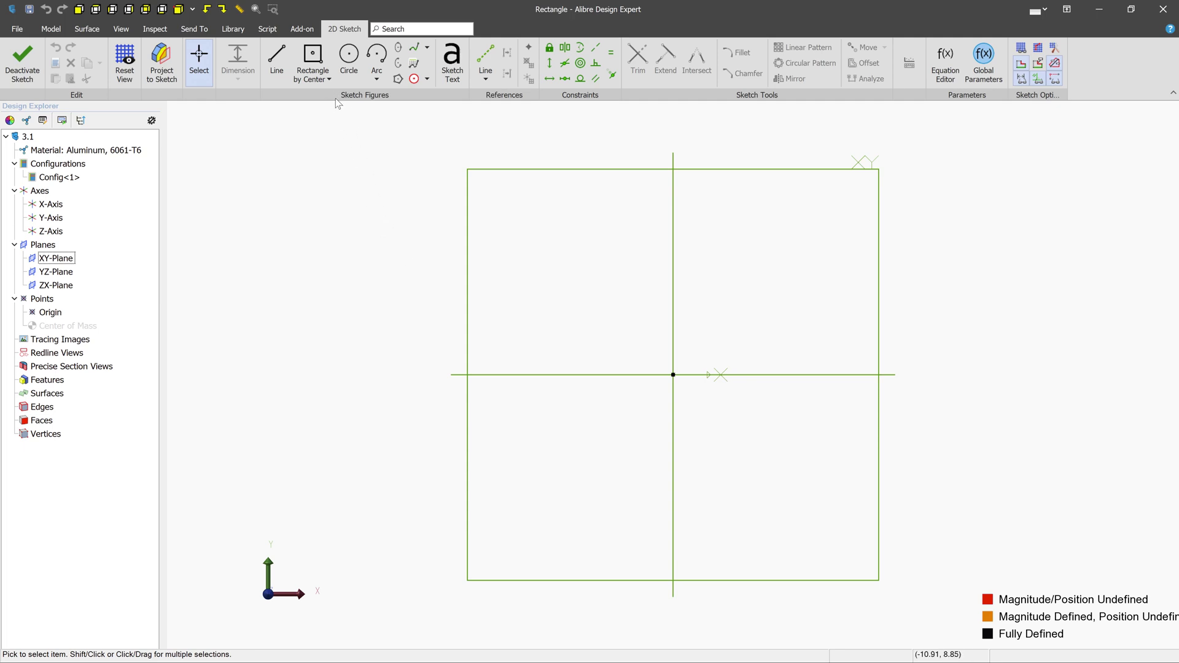
click(329, 79)
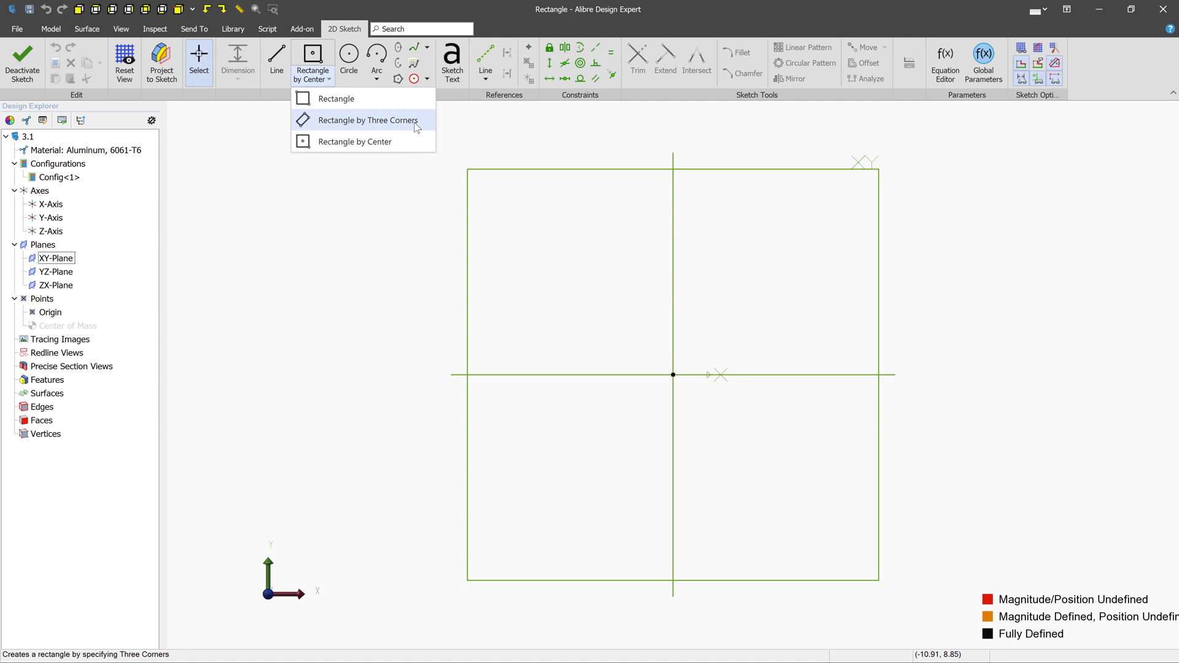
click(406, 103)
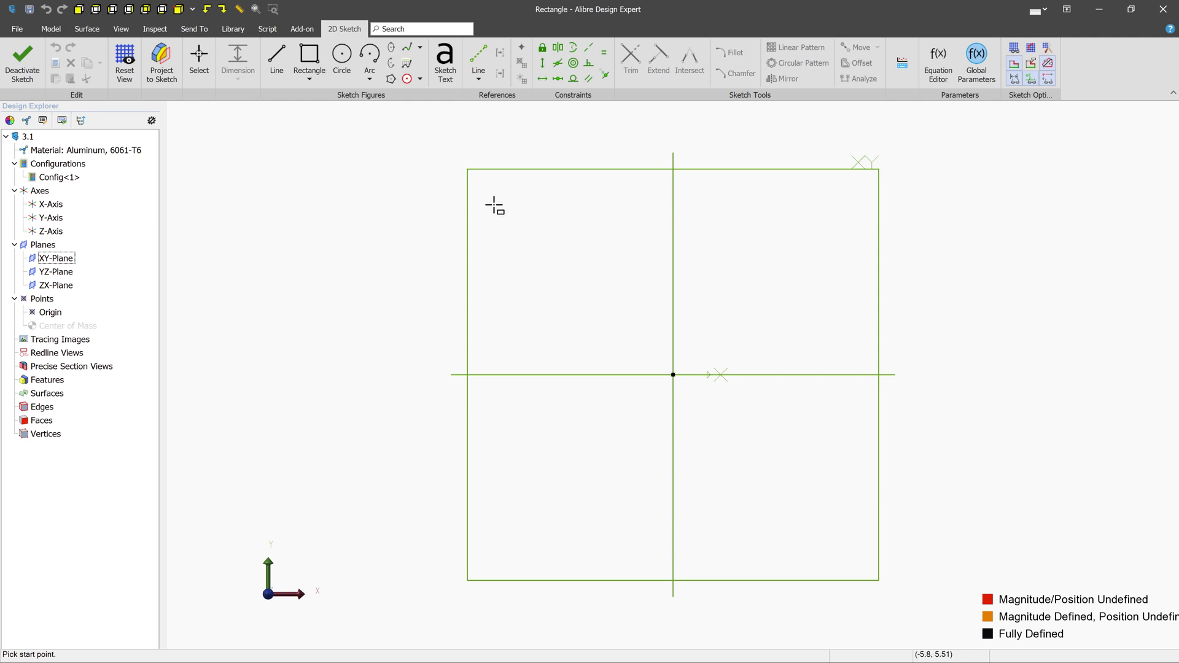
click(497, 207)
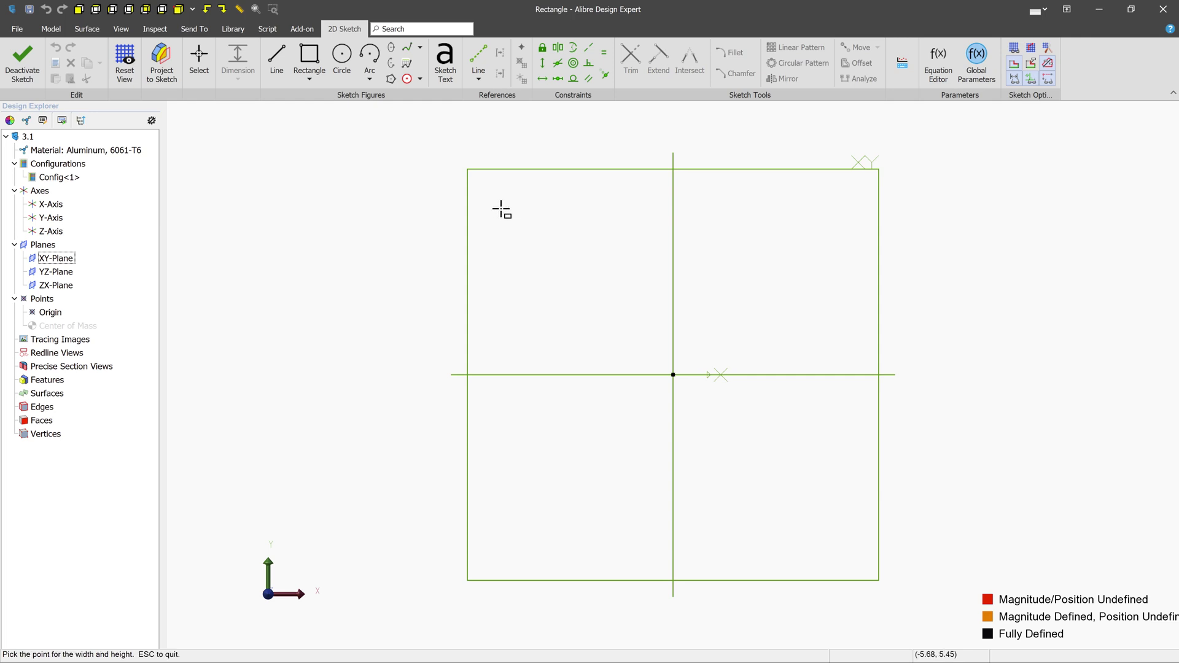
click(651, 294)
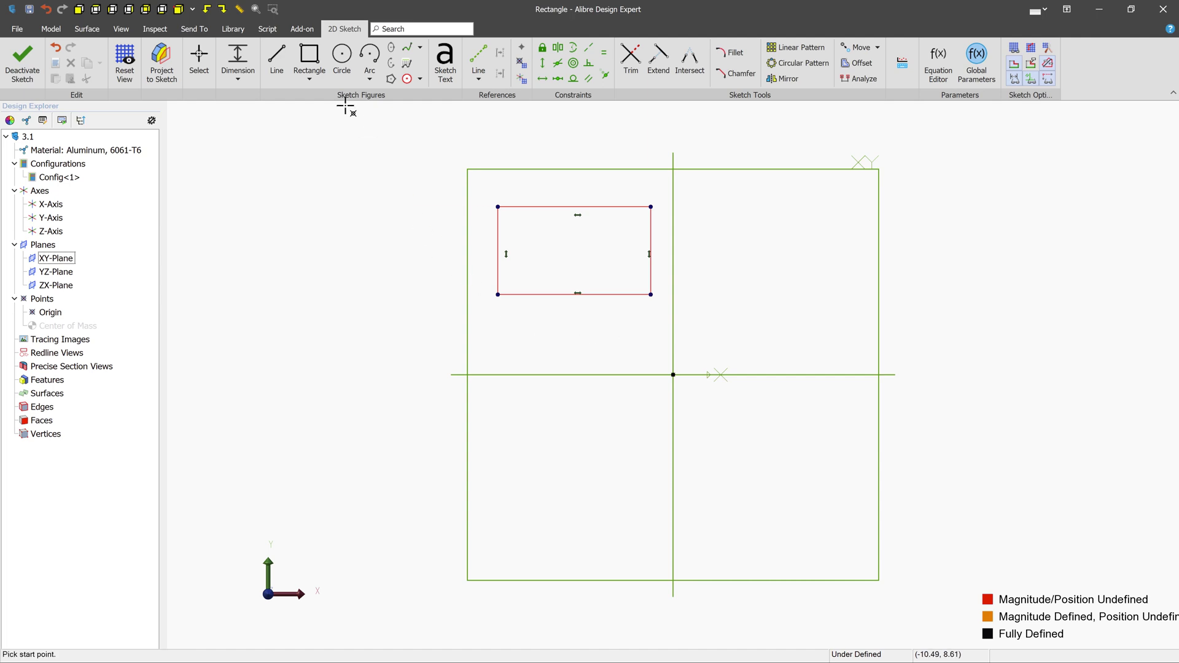
Step: Reshape the rectangle by moving its upper-right corner across the Y axis to just above the X axis
click(309, 79)
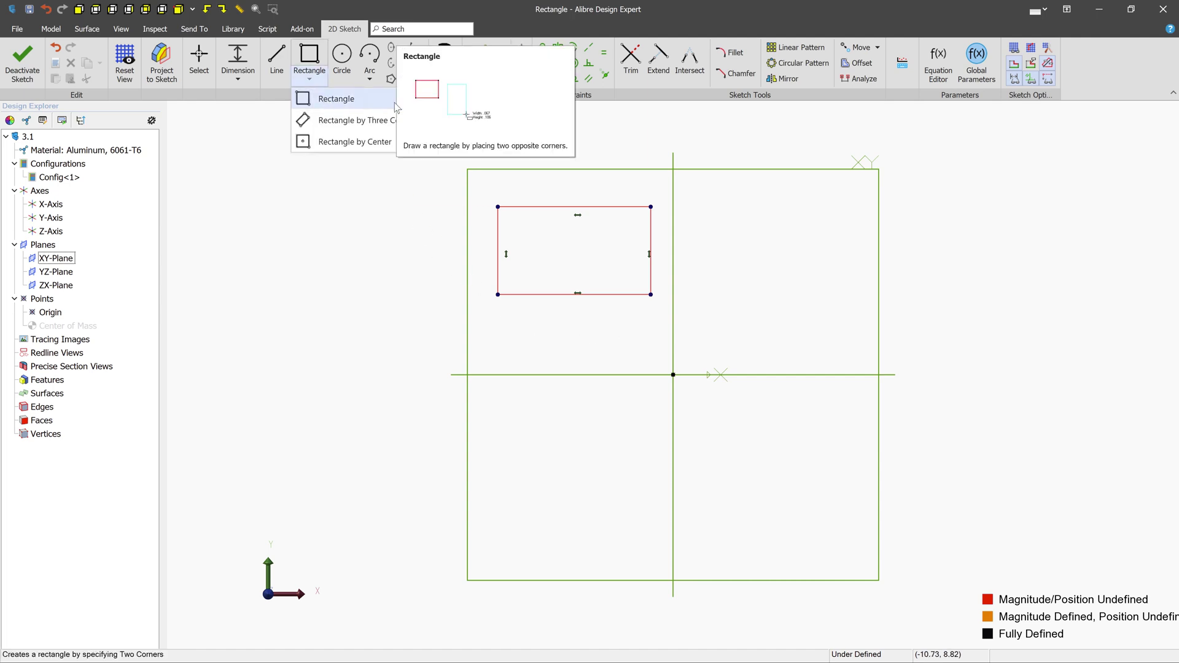
click(199, 59)
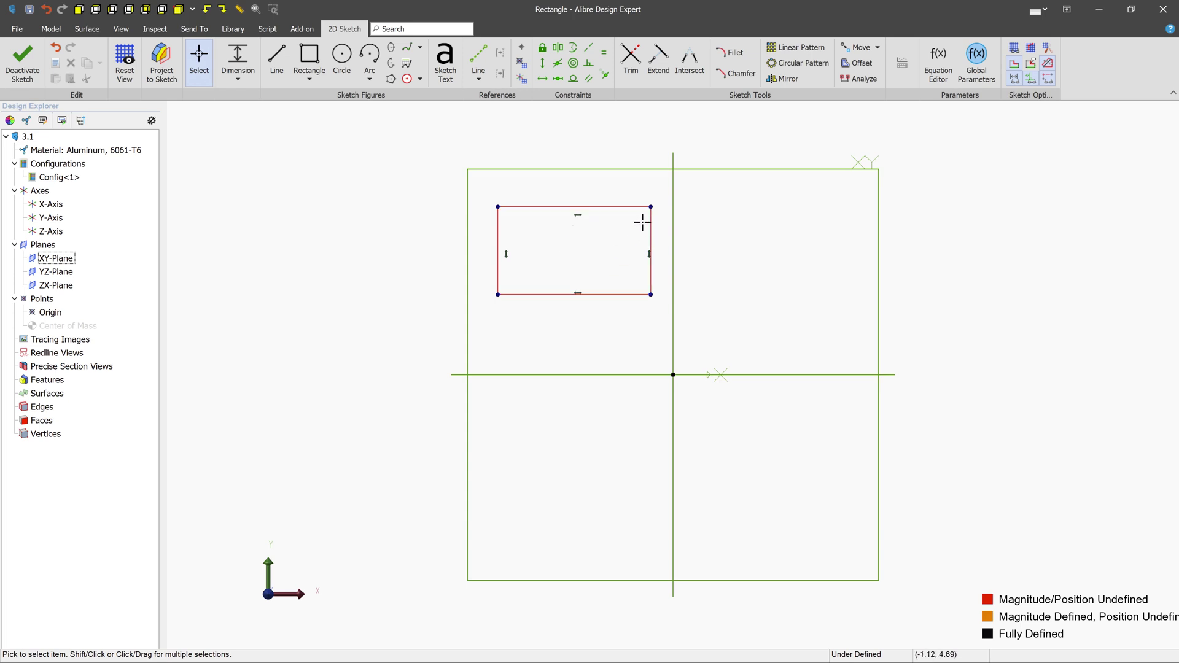
drag(651, 207, 747, 361)
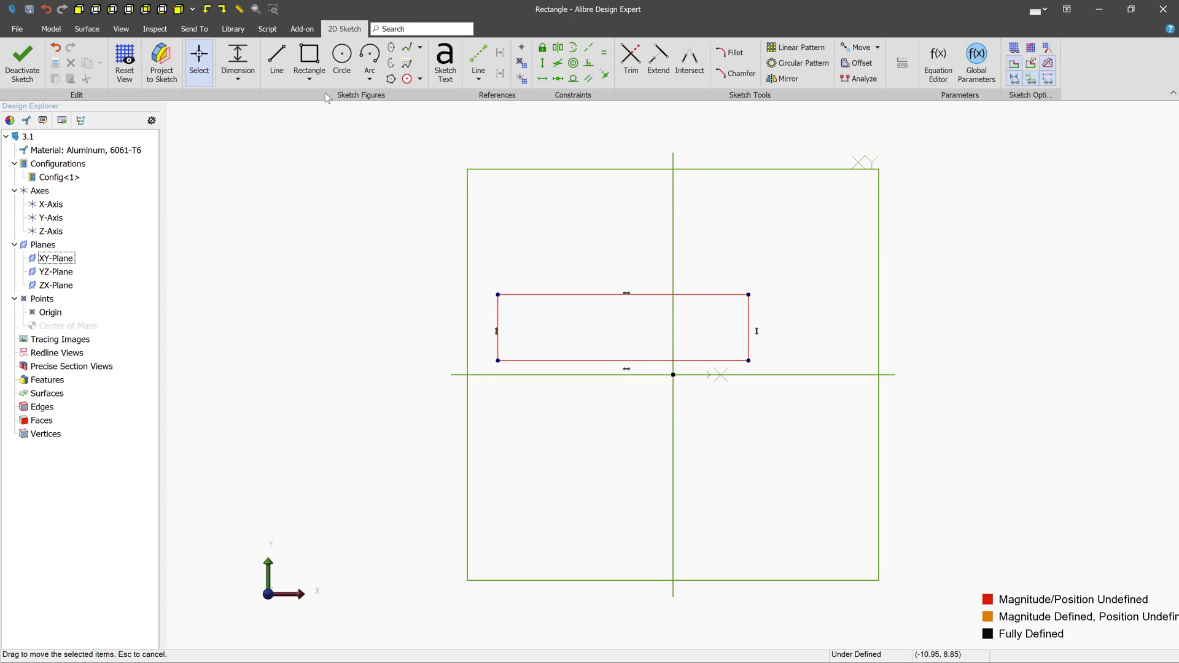
Step: Draw a tilted rectangle by three corners beyond the right border of the XY plane
click(309, 77)
click(416, 120)
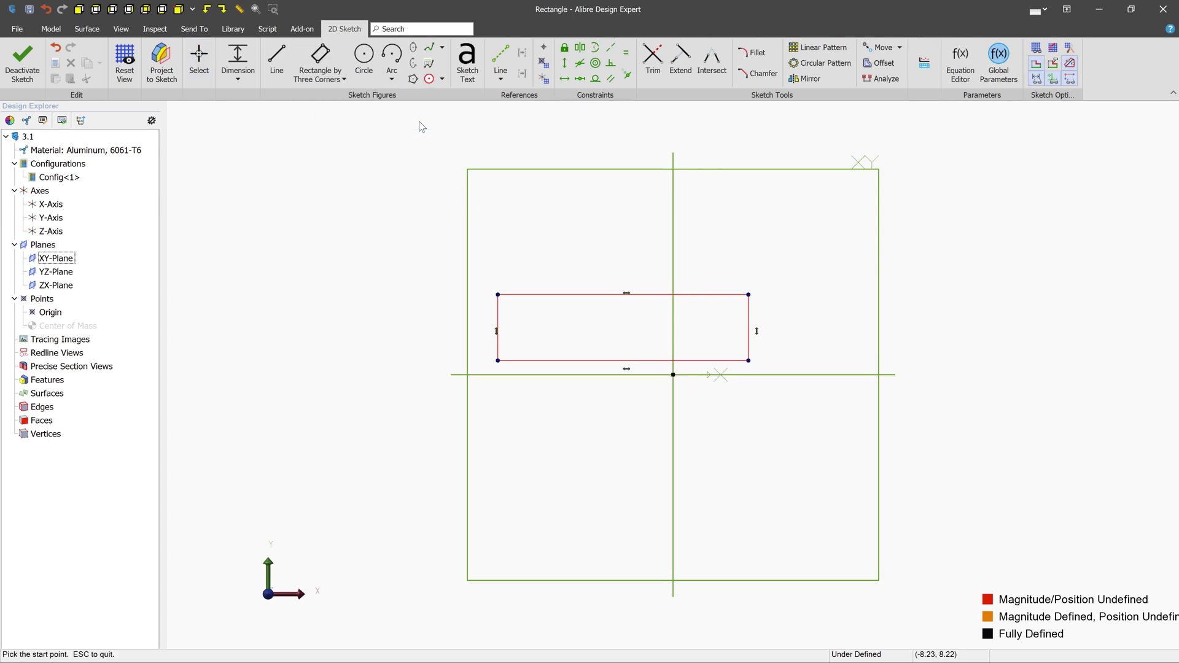
middle_drag(806, 303, 503, 305)
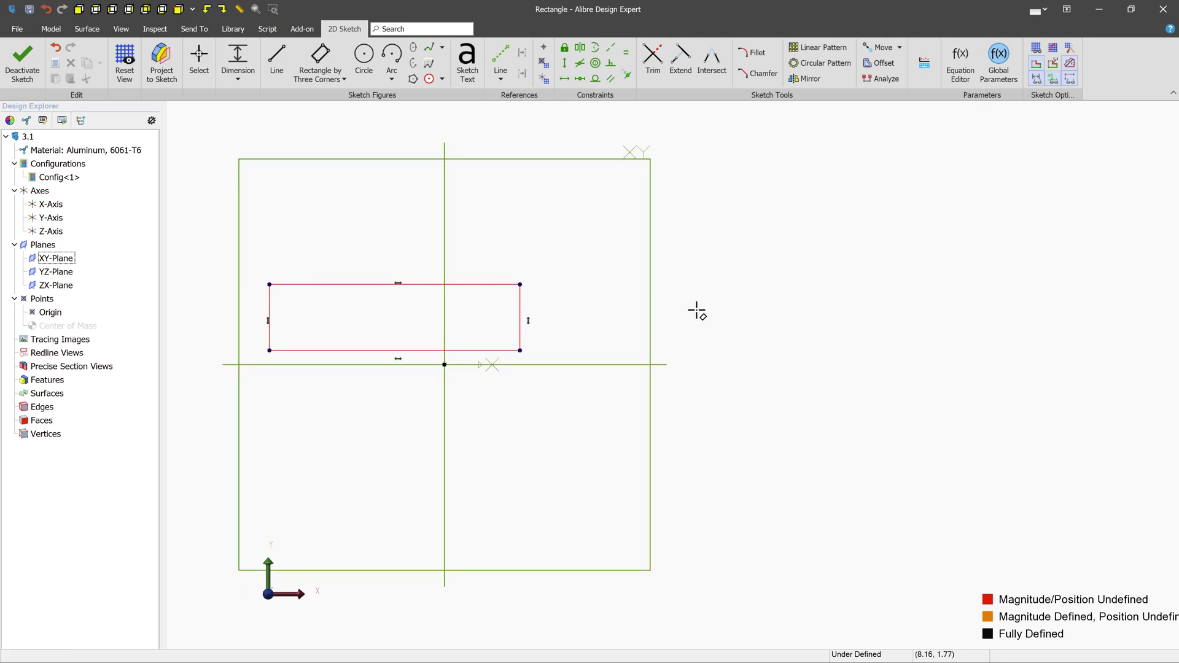
click(672, 278)
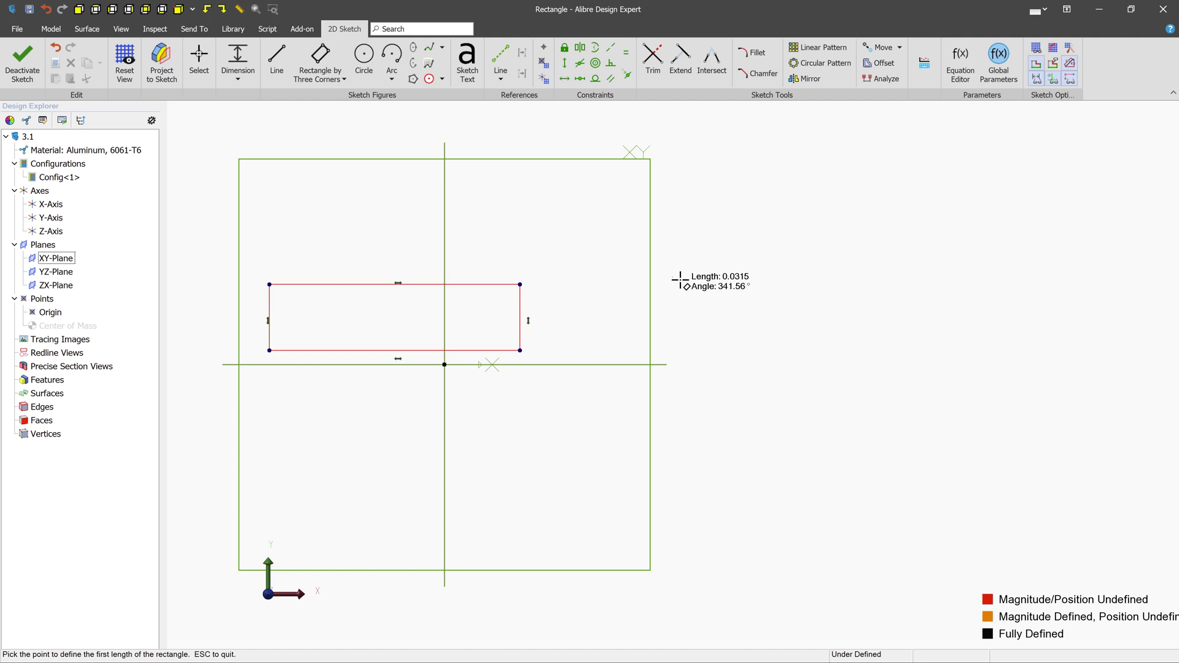
click(786, 323)
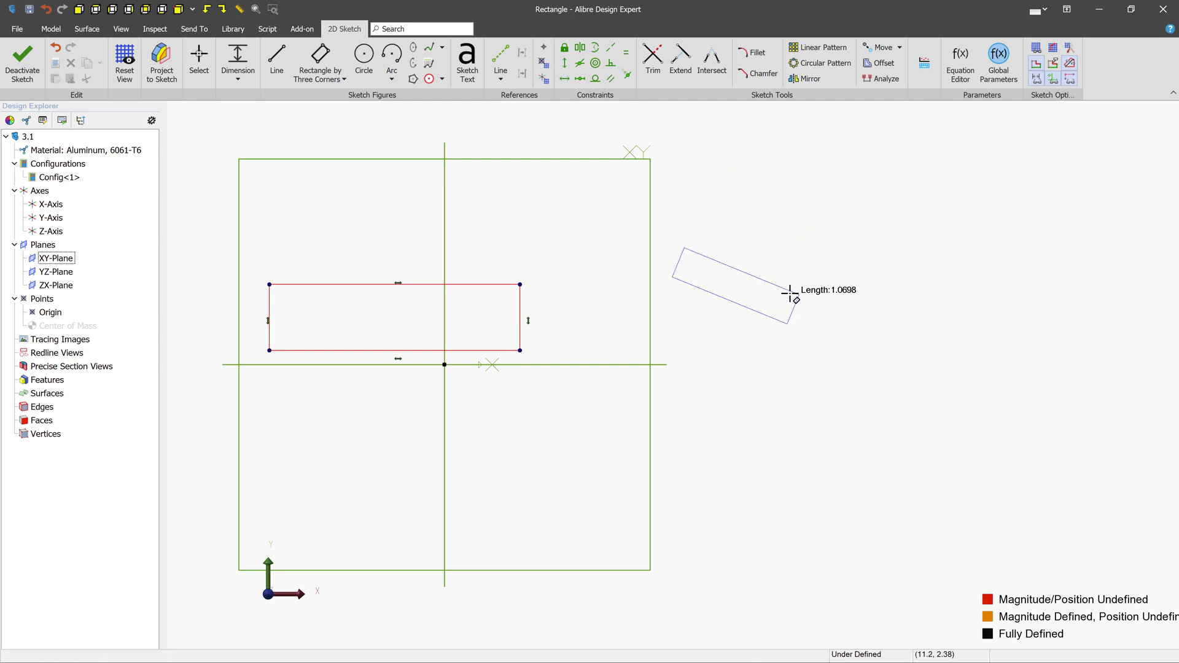
click(832, 200)
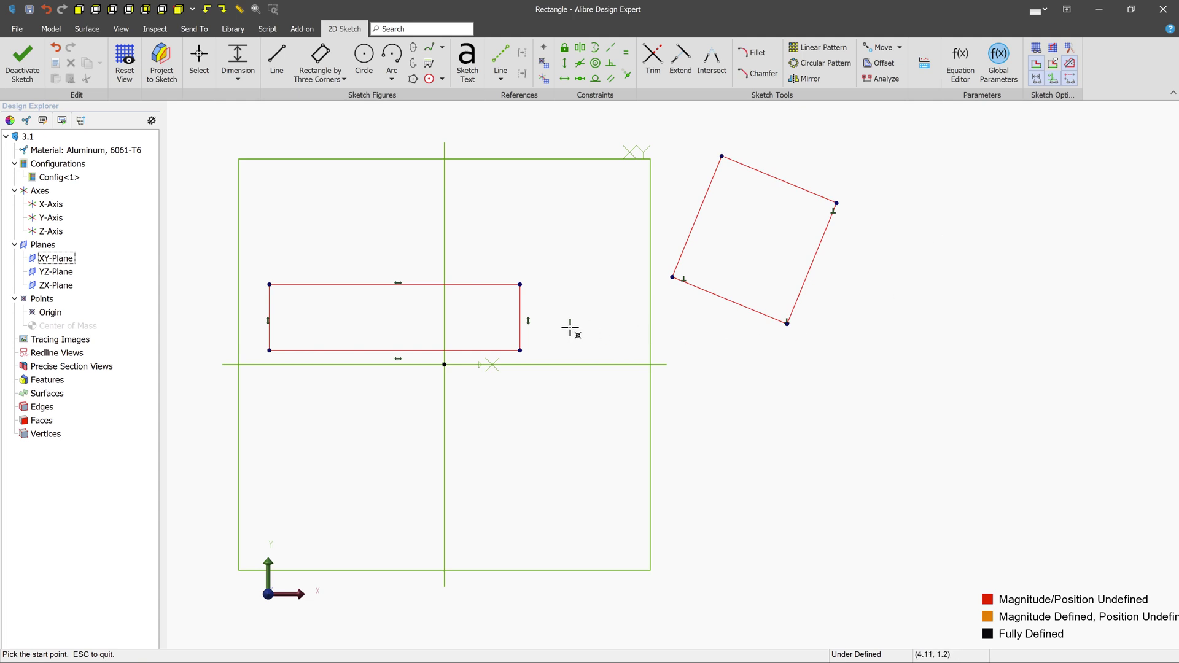
Step: Reshape the tilted rectangle by moving its leftmost corner to the first rectangle's upper-right corner and pulling its opposite corner leftward
click(206, 62)
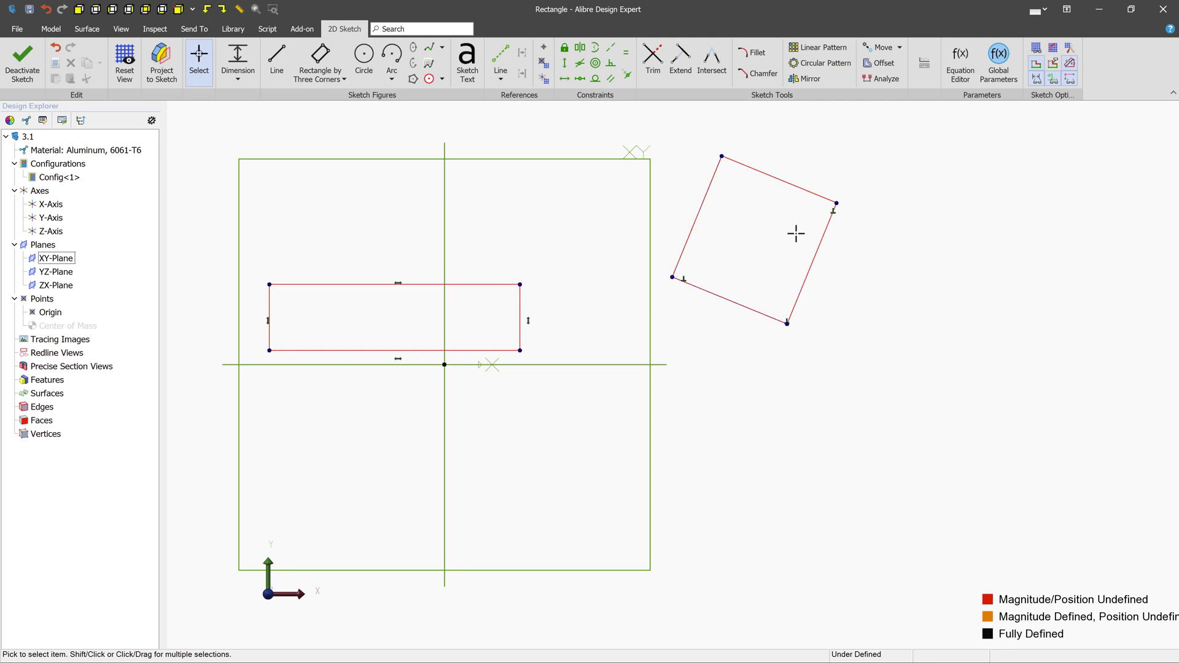
drag(673, 277, 521, 283)
drag(833, 205, 491, 205)
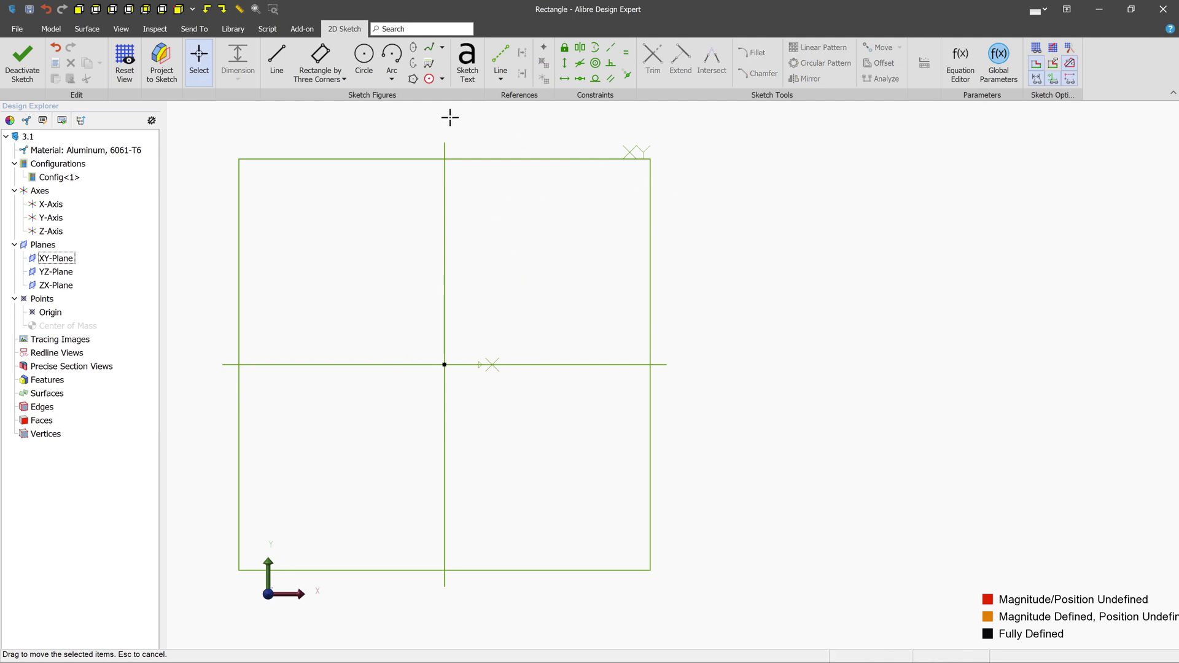
Step: Try a rectangle by center placed above and to the right of the origin, and undo it
click(344, 79)
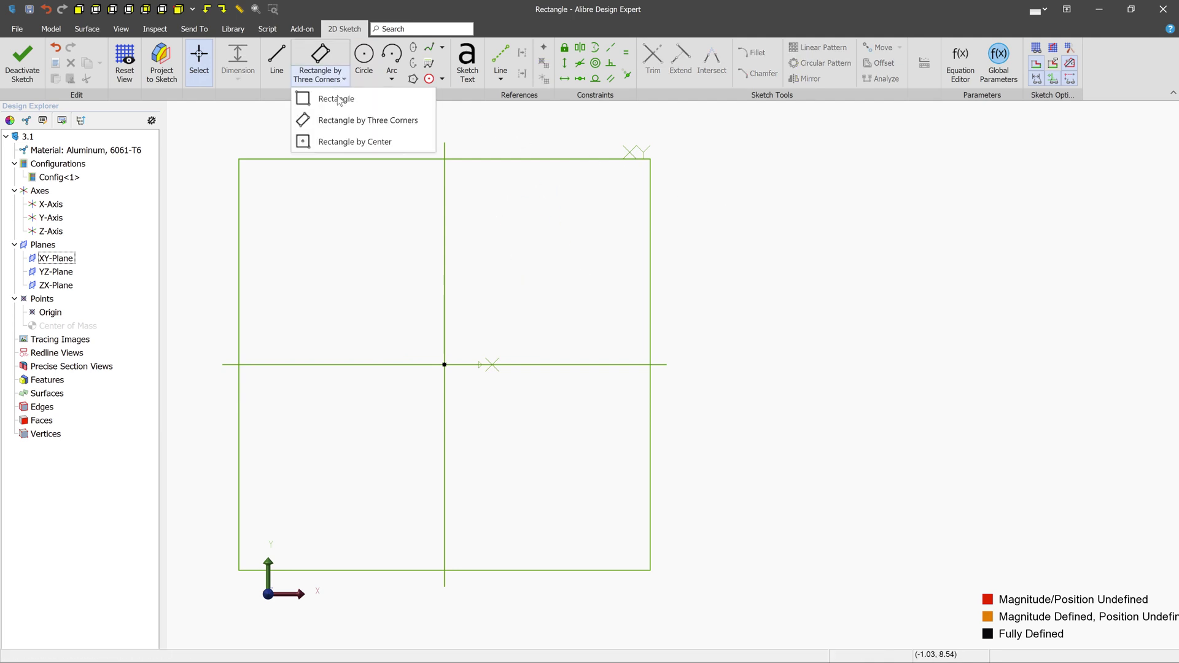
click(400, 142)
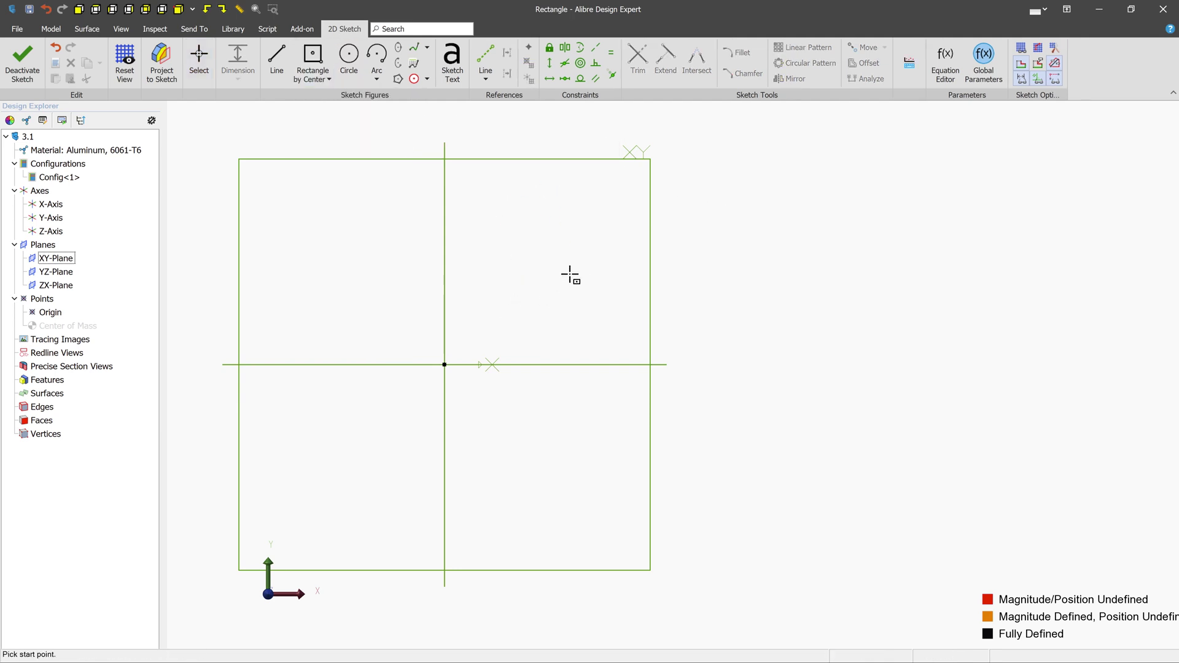
click(542, 279)
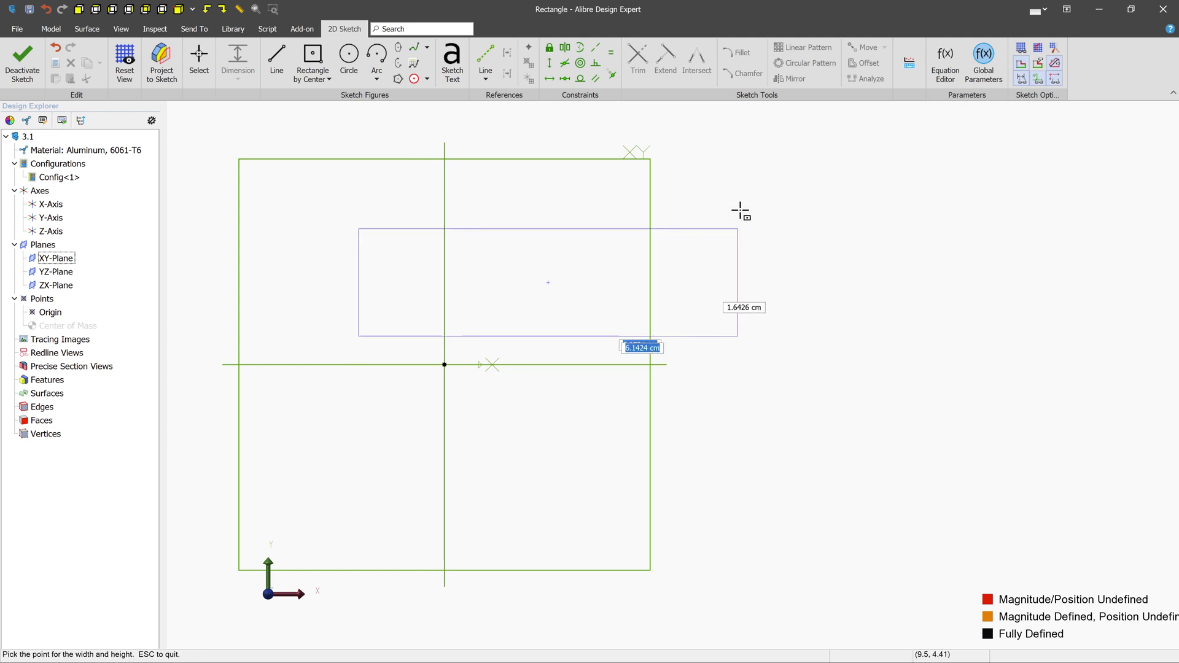
click(703, 212)
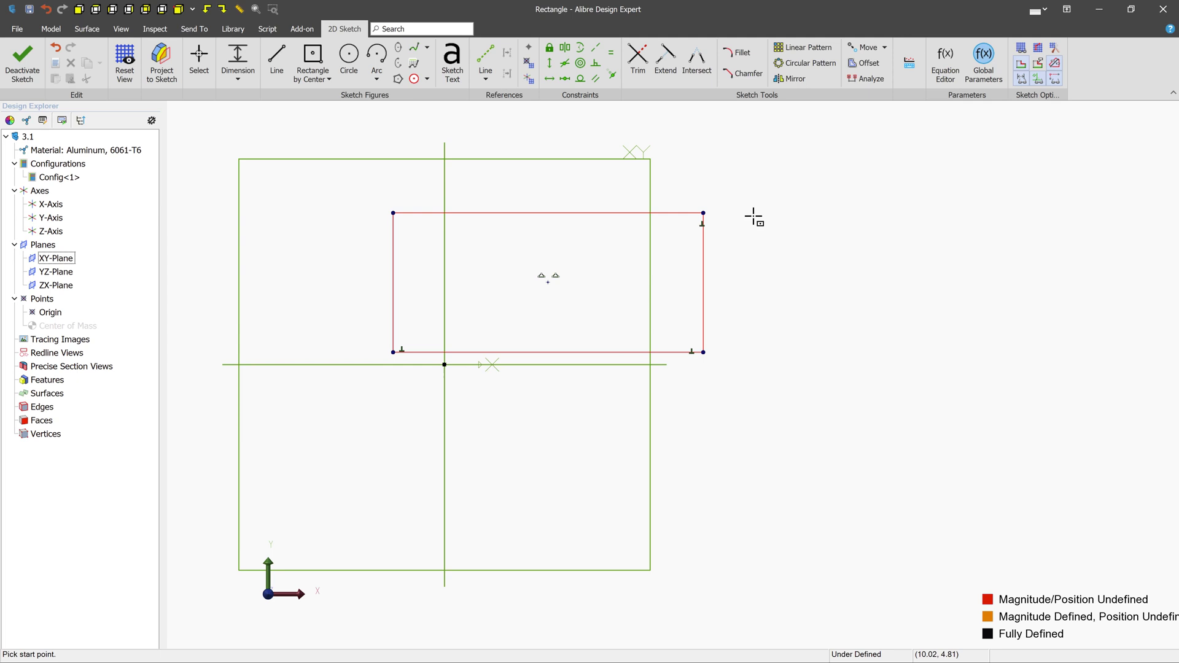
key(ctrl+z)
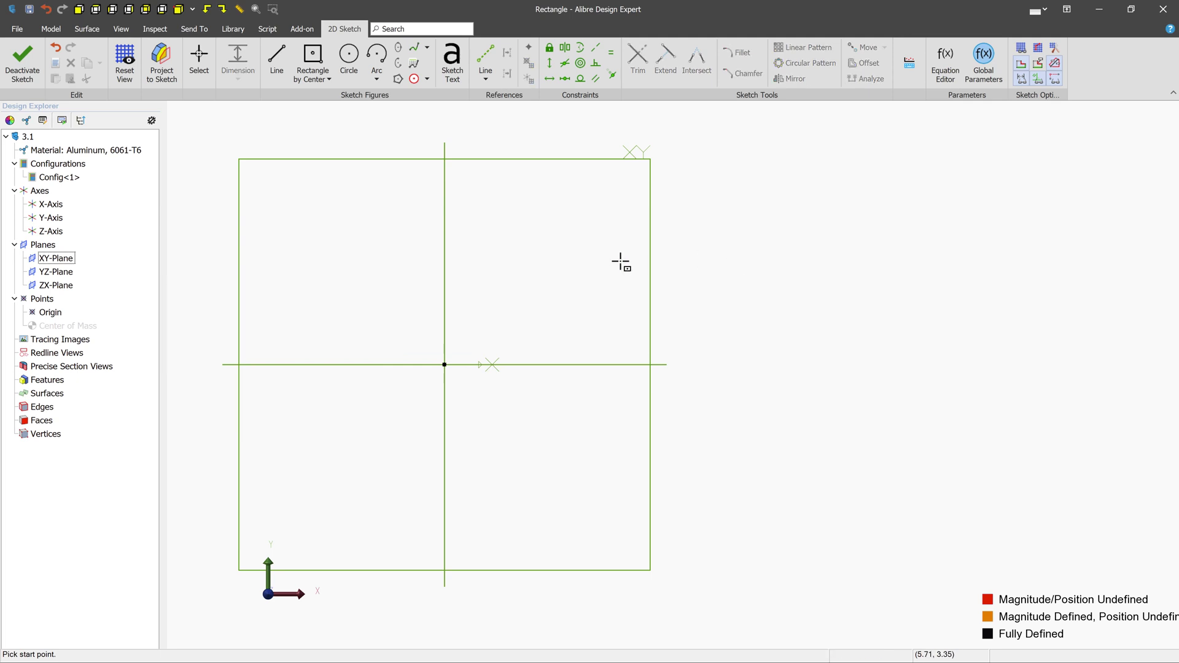
Step: Draw a rectangle by center from the origin, with its upper-right corner at about (4.45, 3.54)
click(444, 365)
click(581, 255)
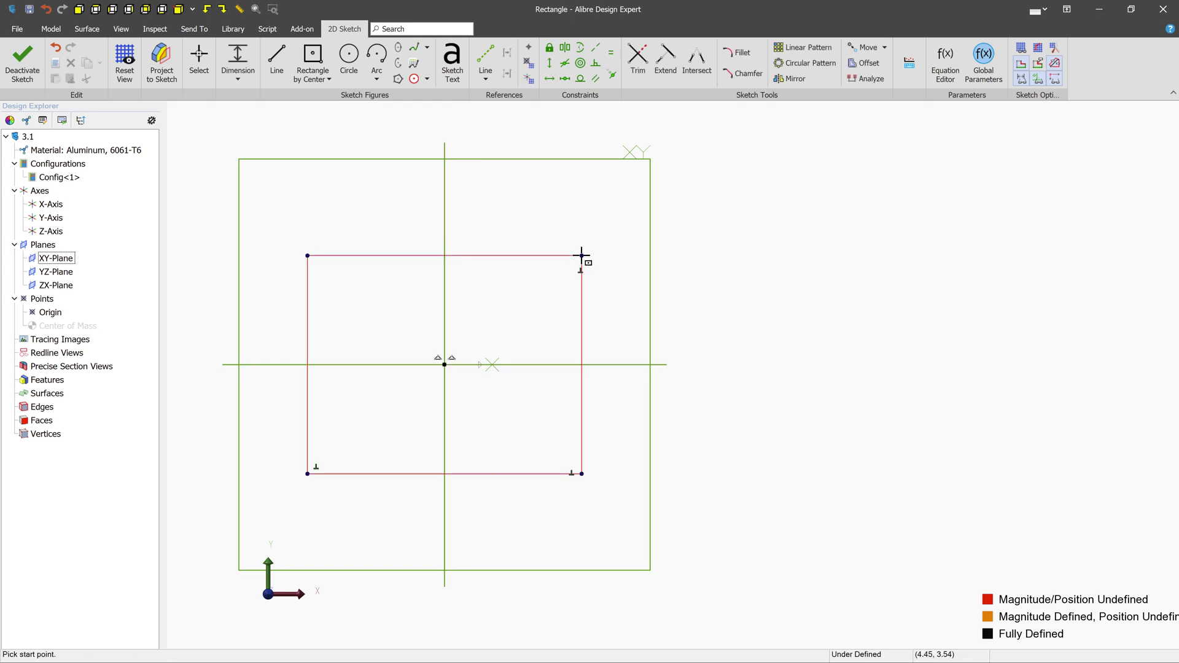
key(Escape)
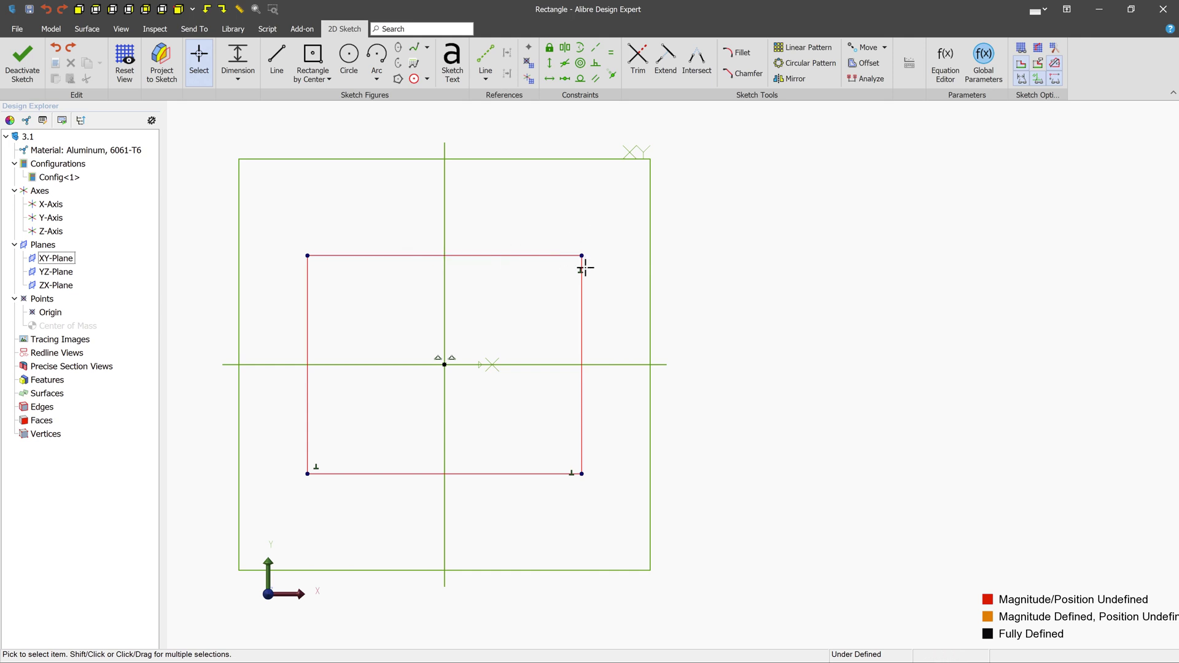
Step: Constrain the rectangle's upper edge to horizontal and enlarge the rectangle slightly by moving its upper-right corner outward
click(549, 78)
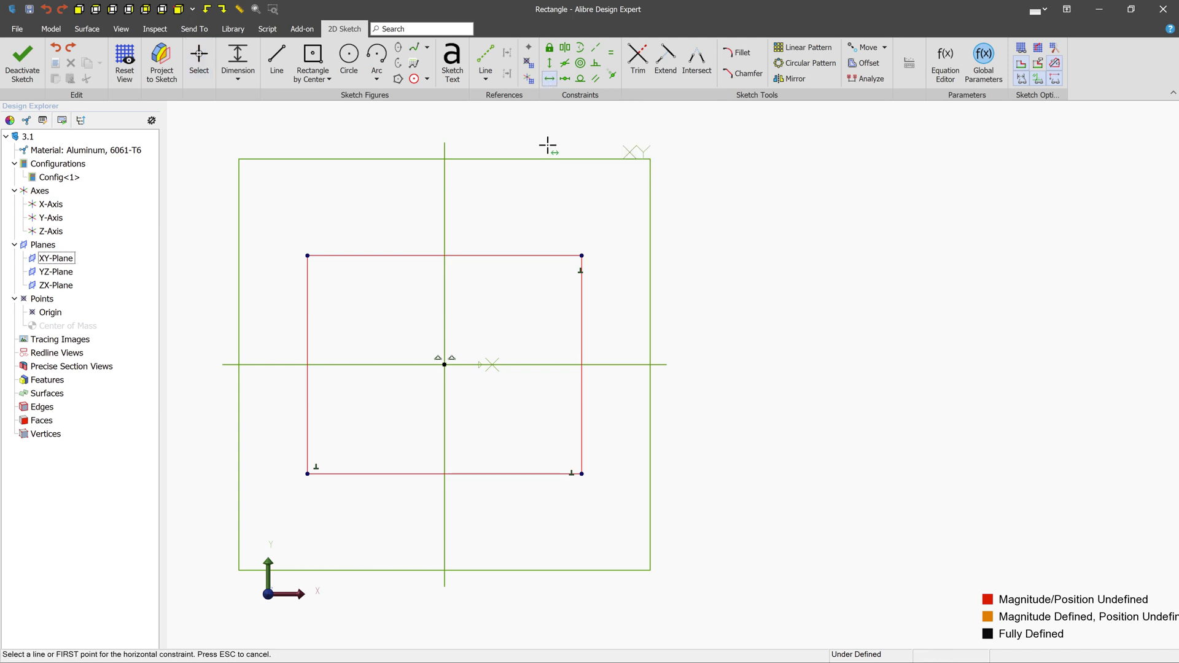
click(472, 254)
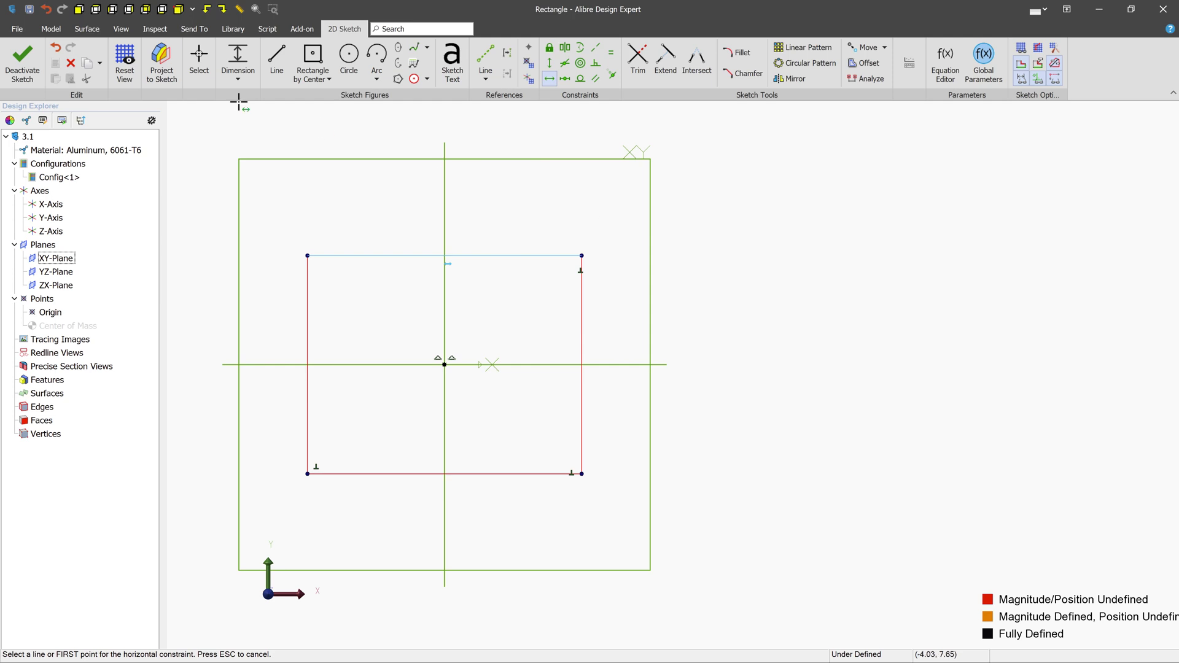
click(198, 58)
mouse_move(580, 254)
mouse_down()
mouse_move(630, 259)
mouse_move(624, 303)
mouse_move(581, 234)
mouse_move(592, 249)
mouse_up()
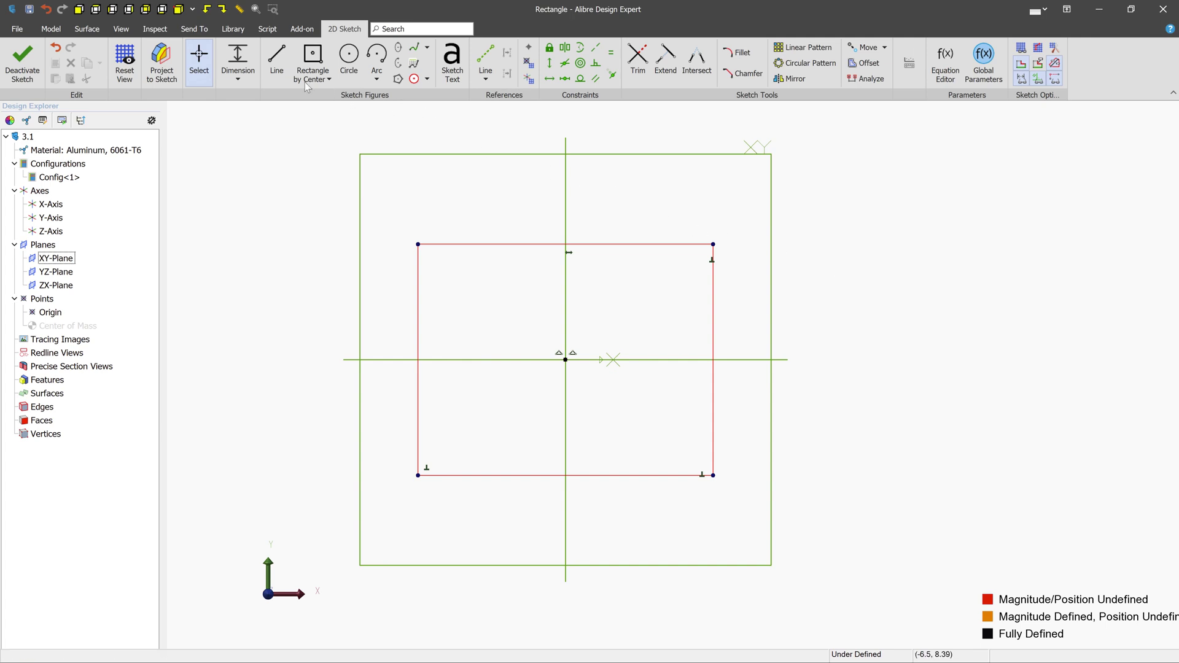
Step: Dimension the rectangle's upper edge to 10 cm, with the dimension placed above the edge
click(241, 57)
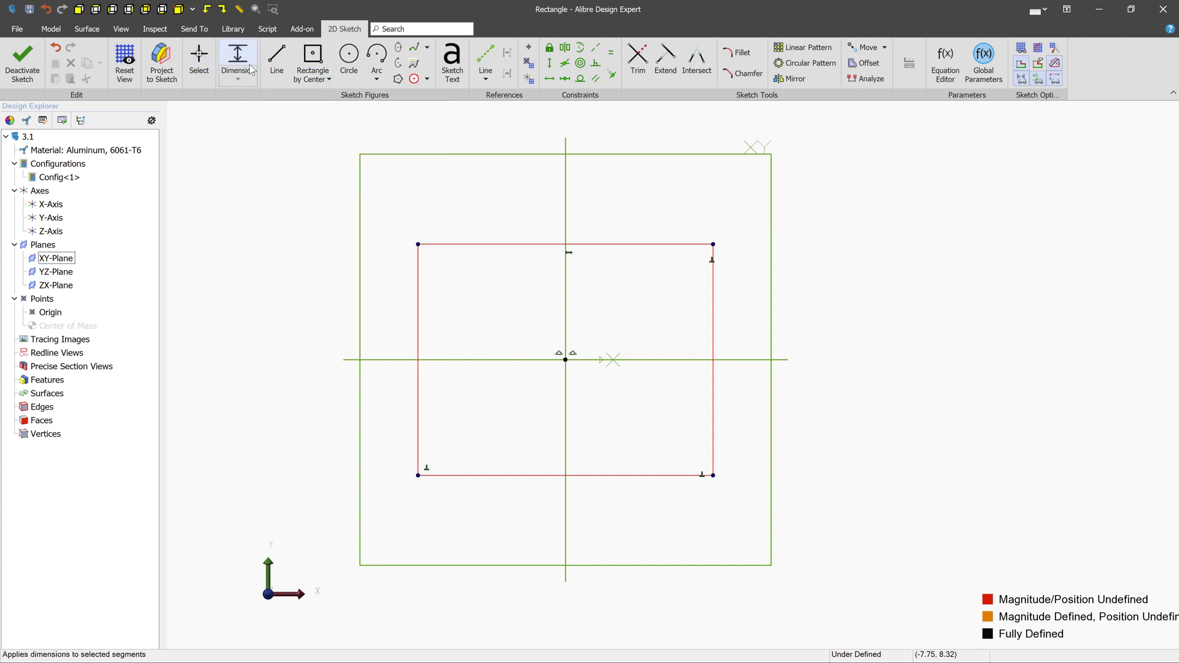
click(536, 245)
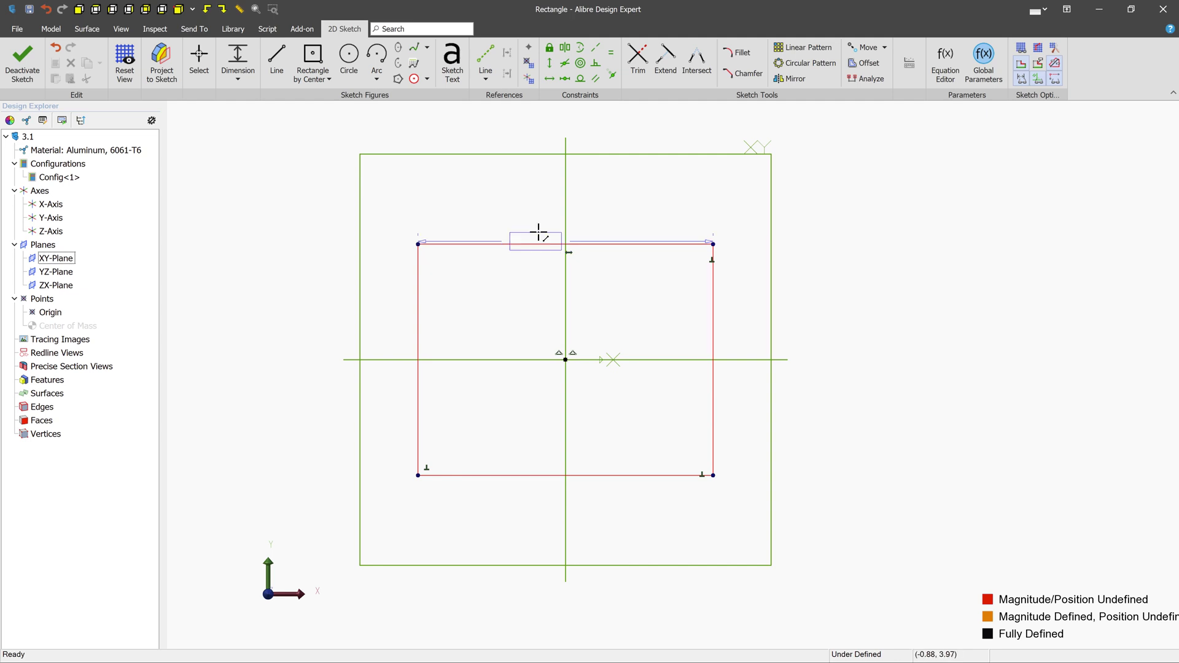
click(541, 204)
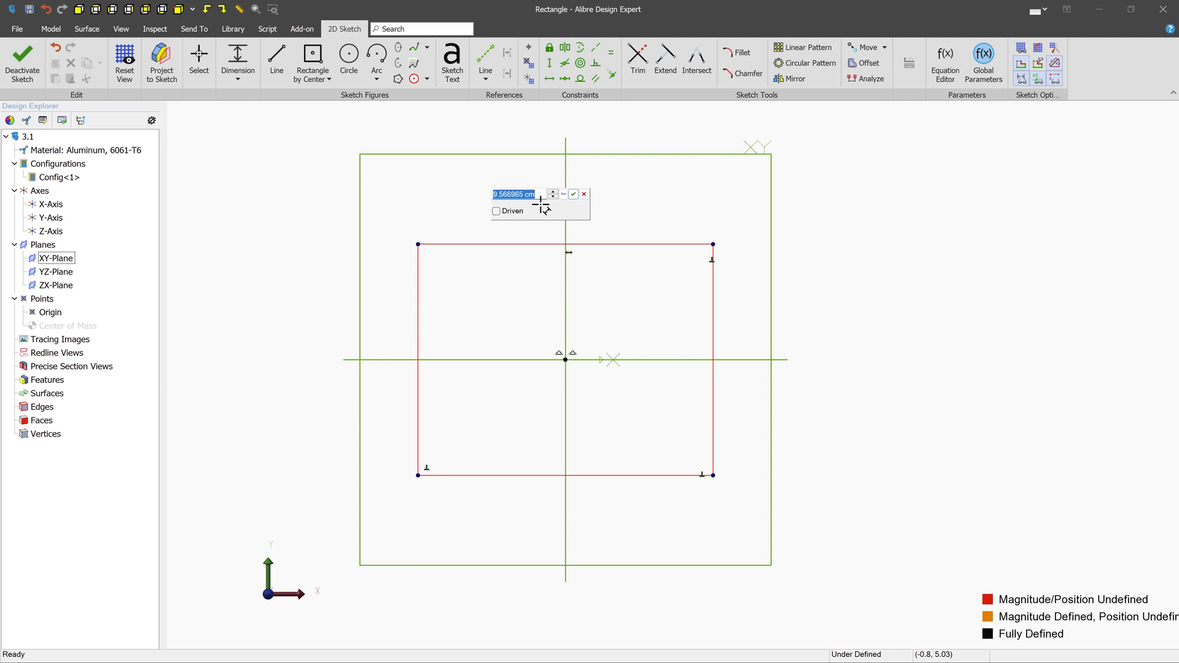
text(10)
key(Return)
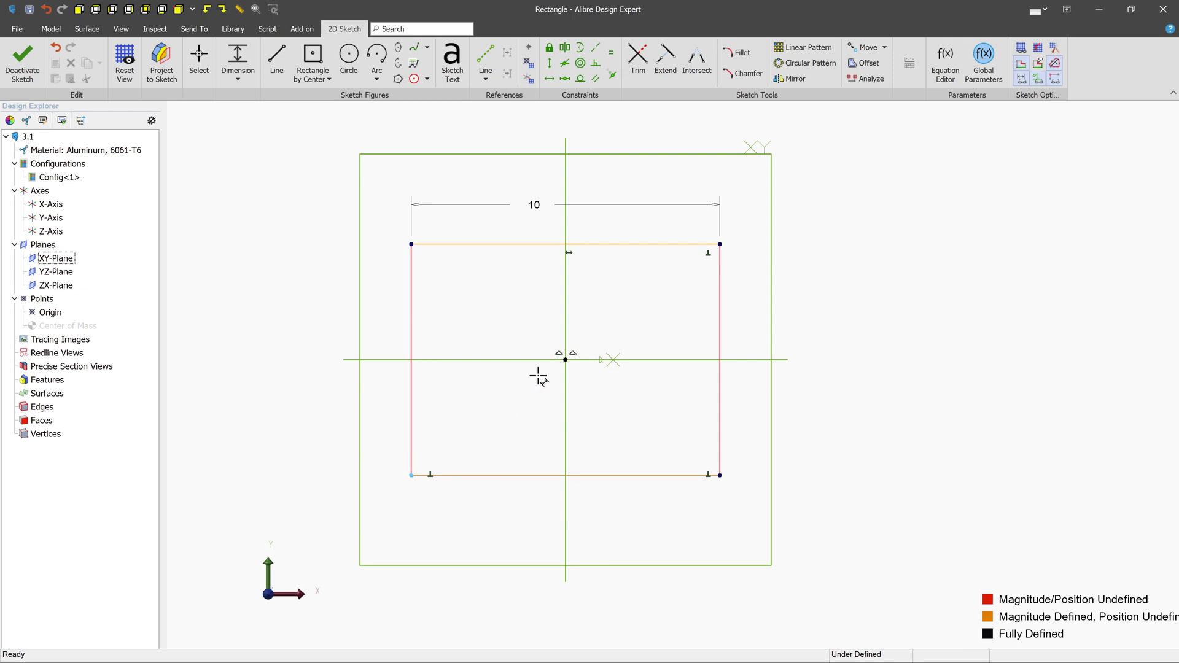
Step: Dimension the vertical distance between the origin and the rectangle's lower edge to 4 cm
click(565, 359)
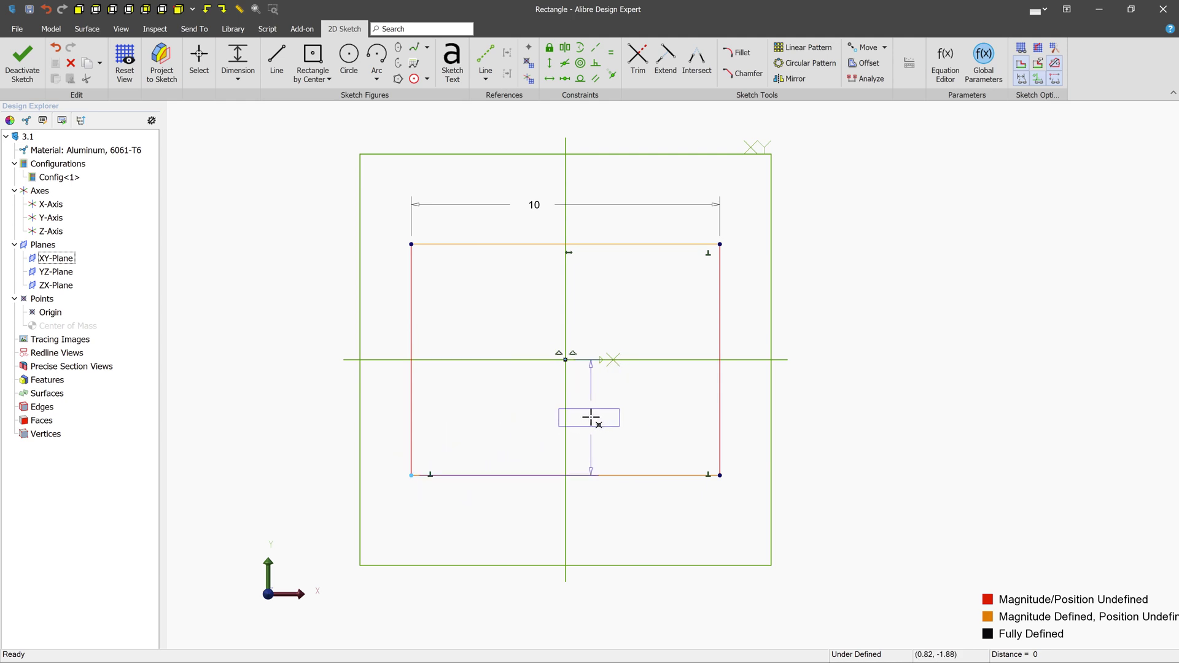
click(610, 415)
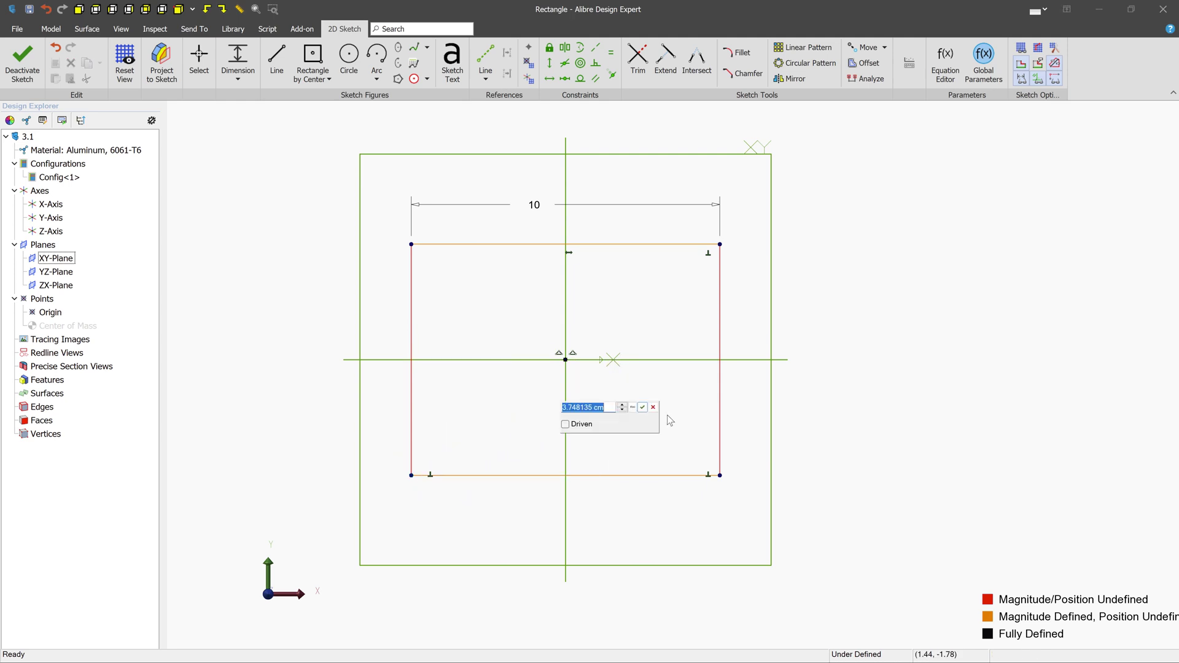
text(4)
key(Return)
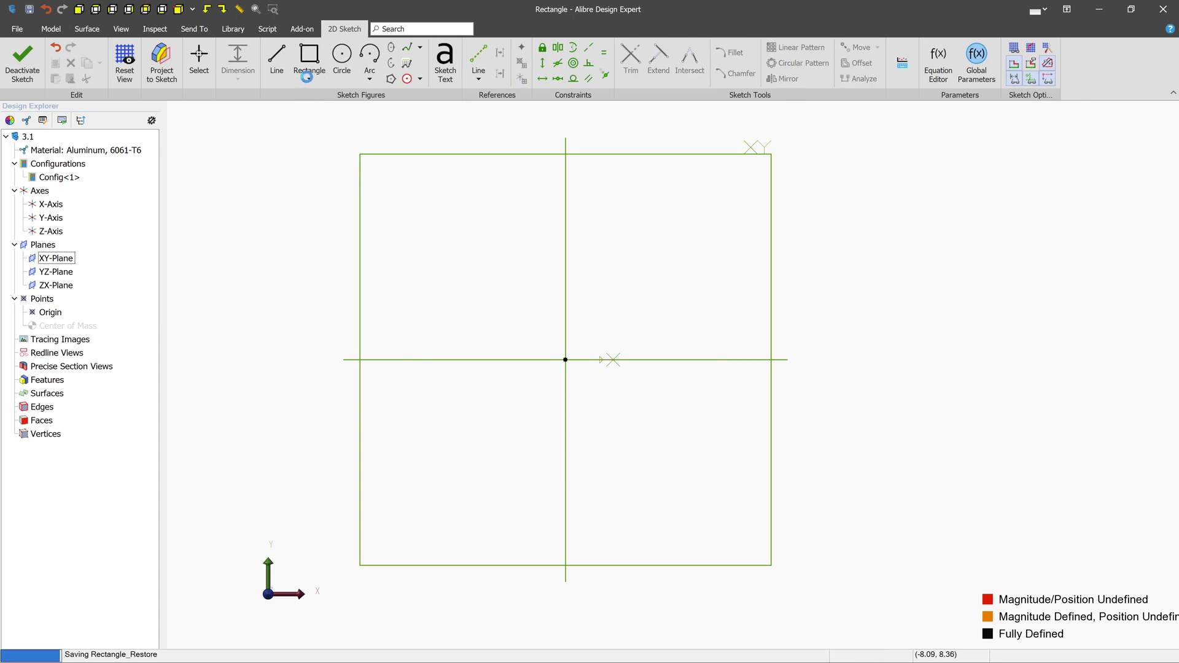
Step: Draw a small two-corner rectangle in the upper-left quadrant of the XY plane
click(426, 234)
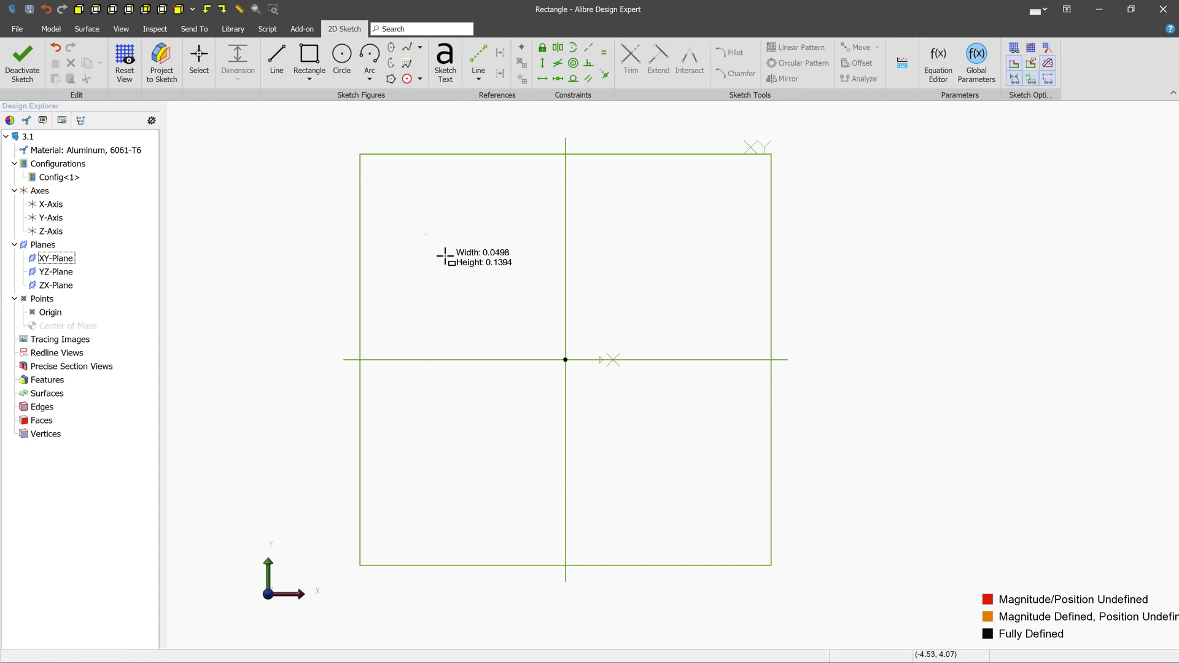
click(513, 307)
Step: Draw a tilted three-corner rectangle starting on the Y axis in the upper-right quadrant, with its second side about 3.2 cm long
click(304, 83)
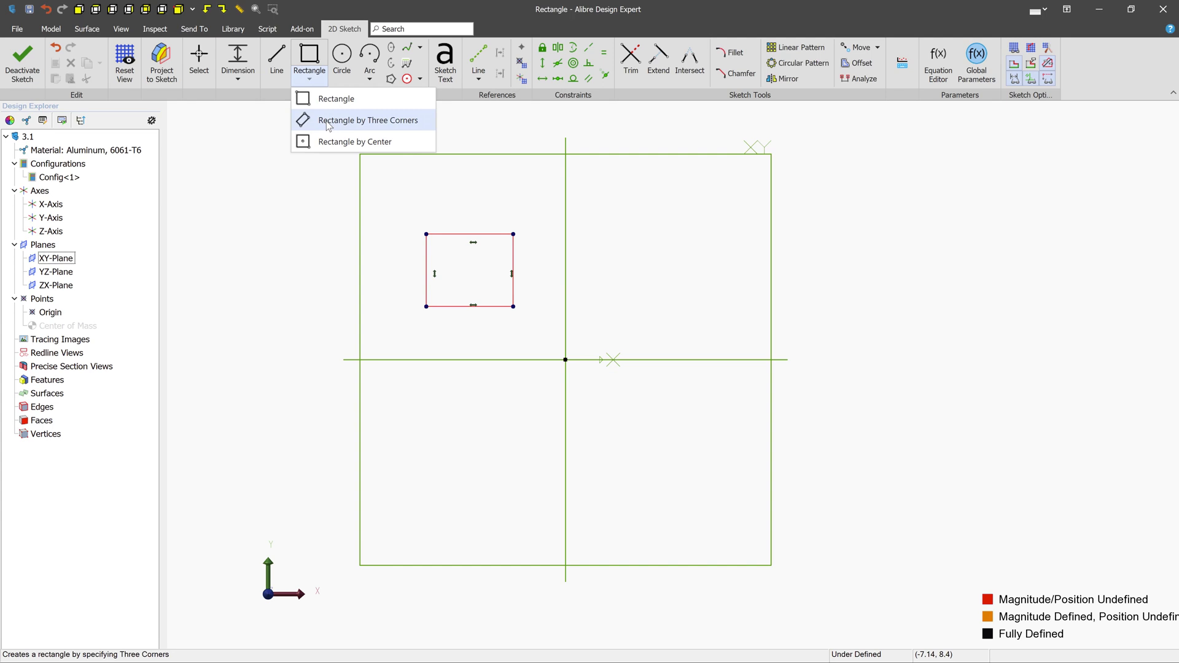
click(362, 119)
click(565, 229)
click(651, 184)
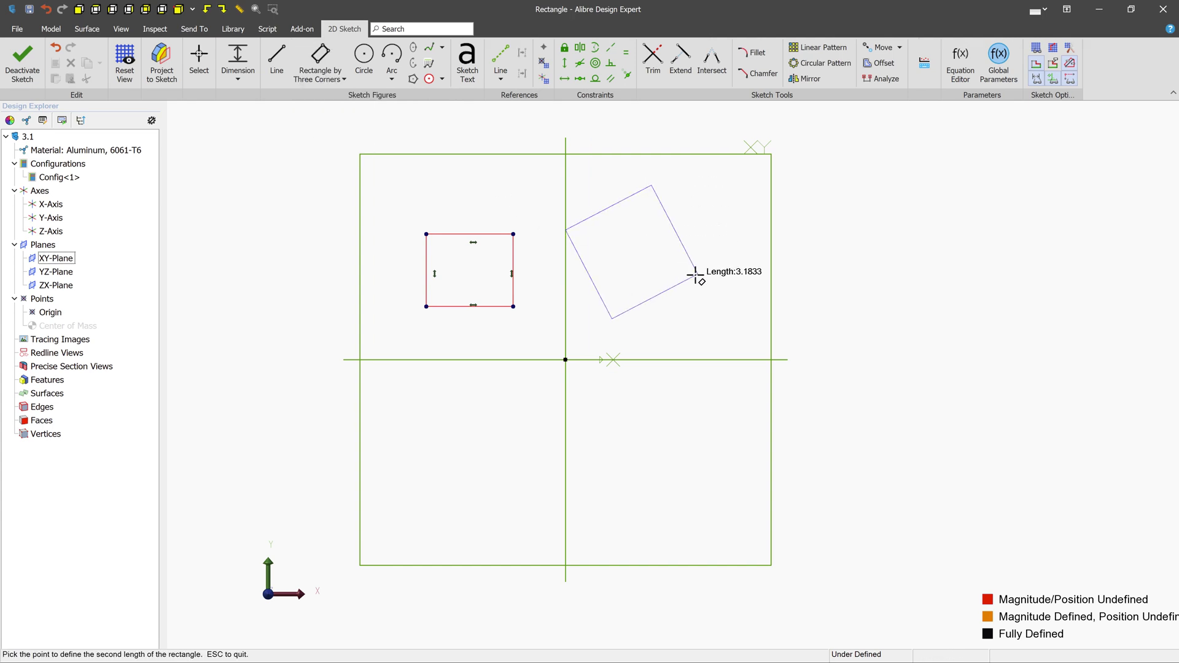
click(697, 274)
Step: Draw a wide center rectangle to the right of the tilted one, above the X axis
click(320, 77)
click(353, 140)
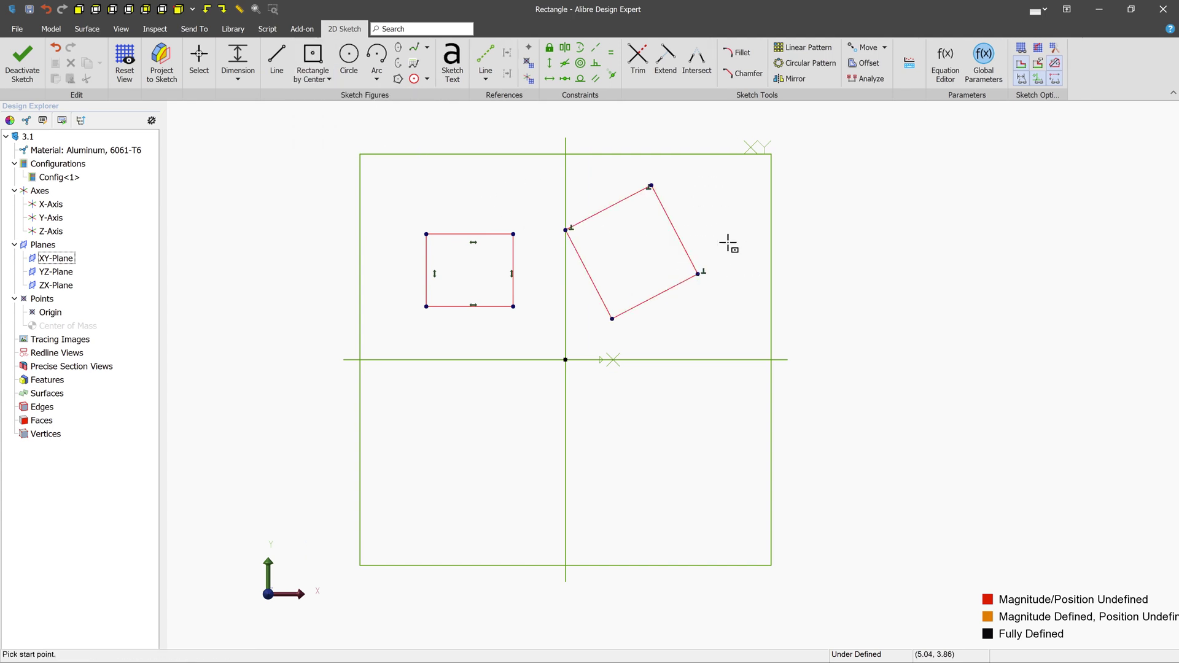
click(825, 279)
click(906, 234)
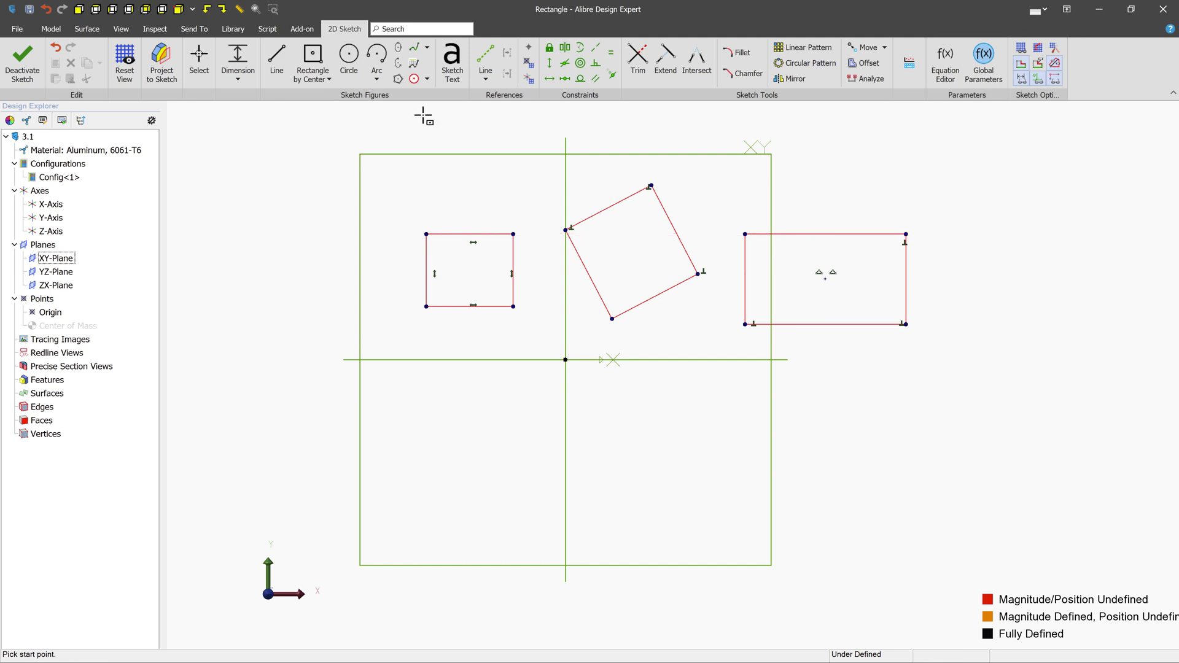
key(Escape)
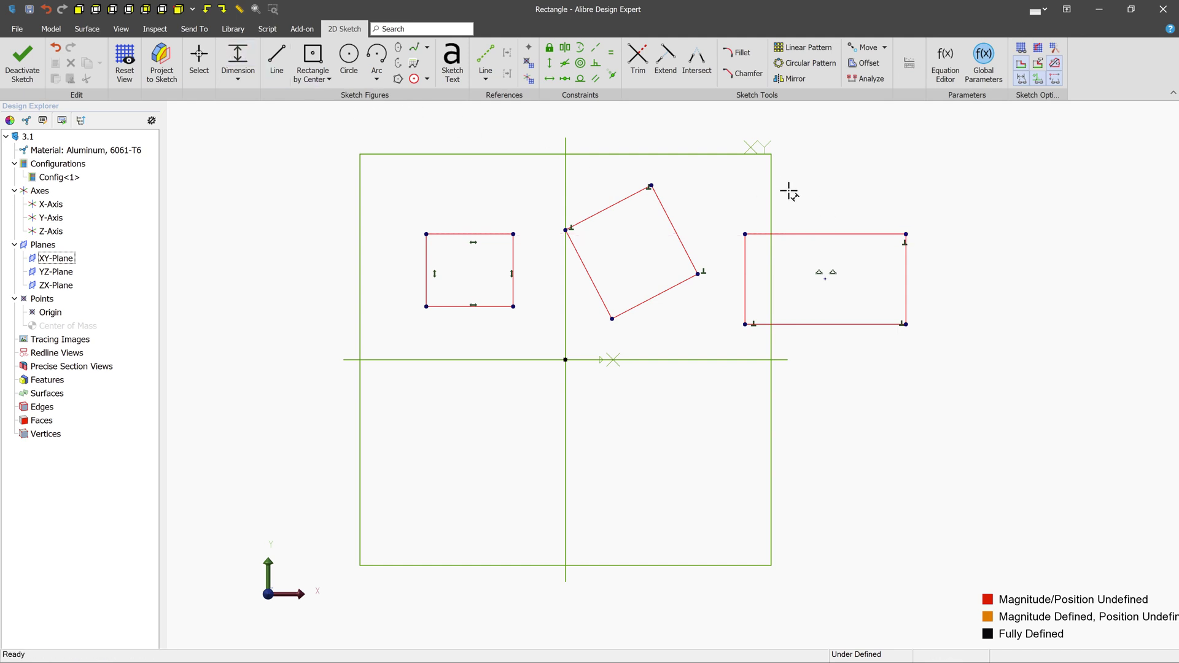
Step: Dimension the center rectangle's upper edge to 6 cm, placed above it, and constrain its left edge to vertical
click(818, 234)
click(819, 195)
text(6)
key(Return)
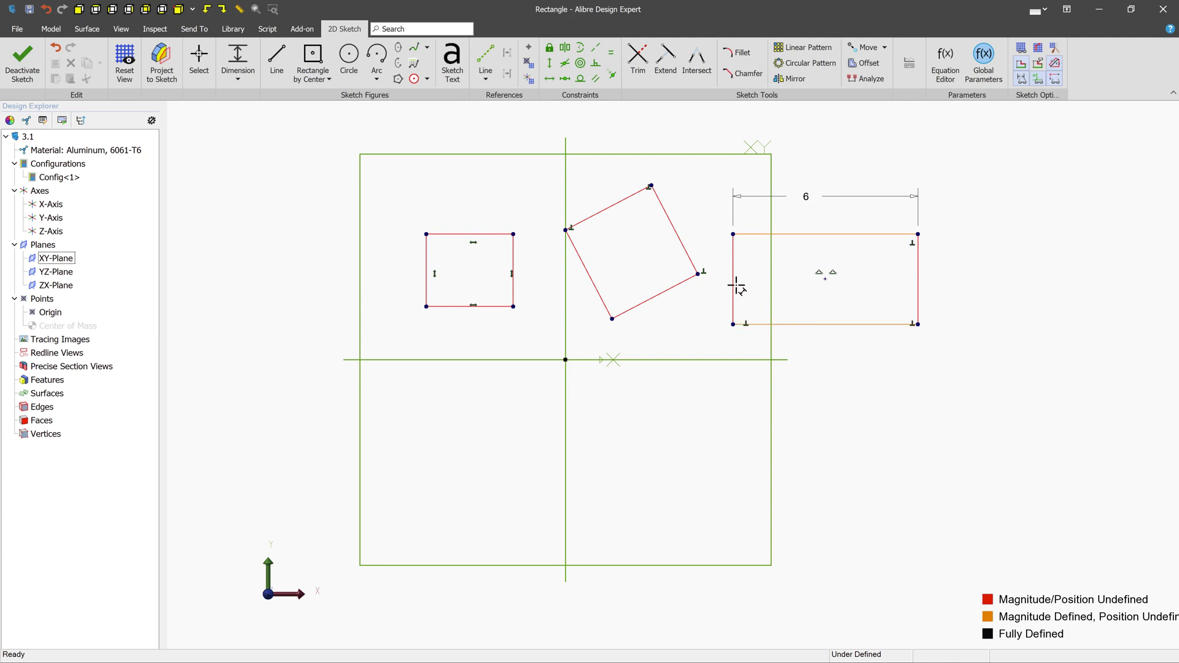
click(550, 63)
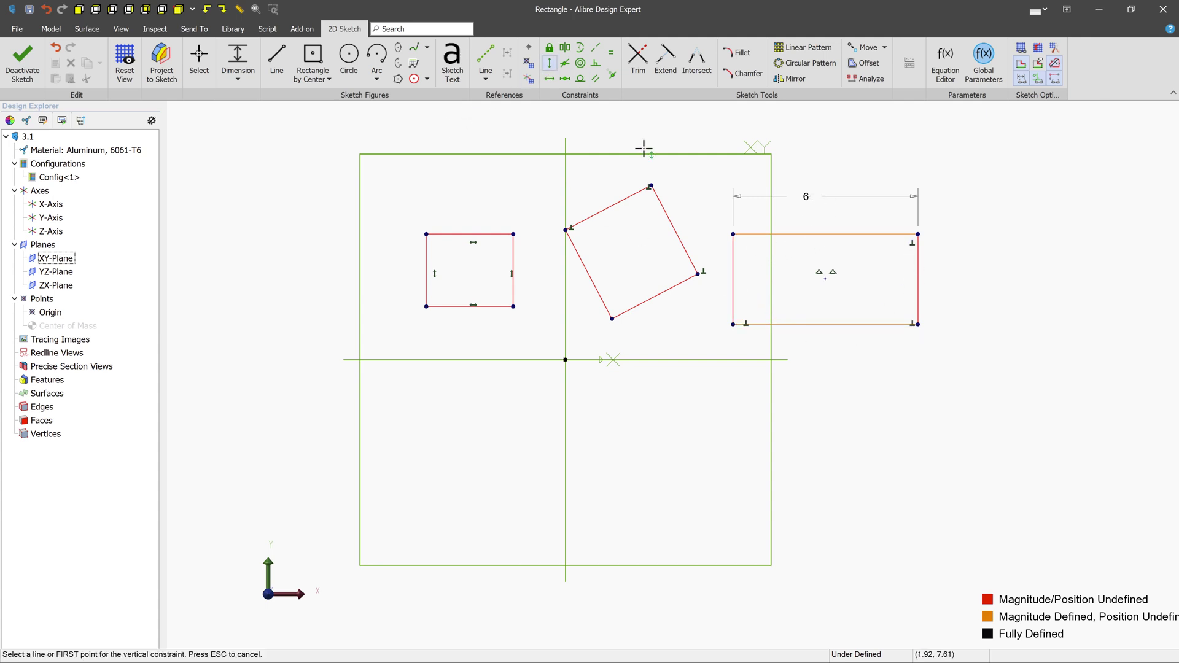
click(732, 255)
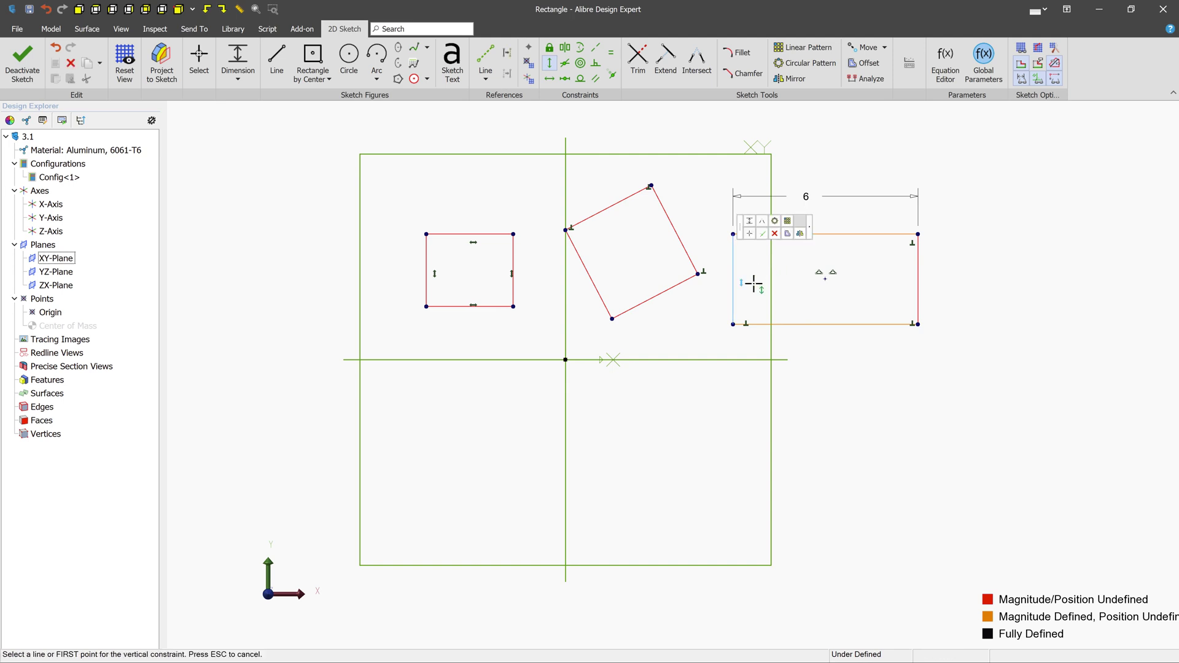
Step: Narrow the tilted rectangle slightly by moving its rightmost corner inward
click(200, 58)
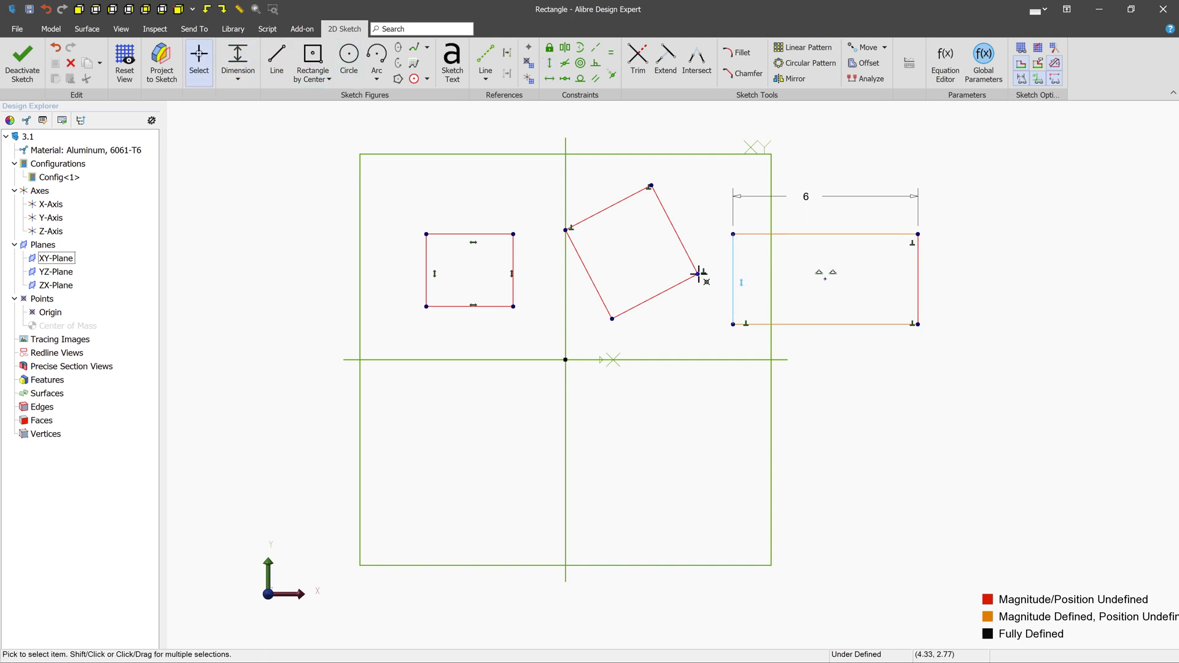
drag(698, 274, 665, 294)
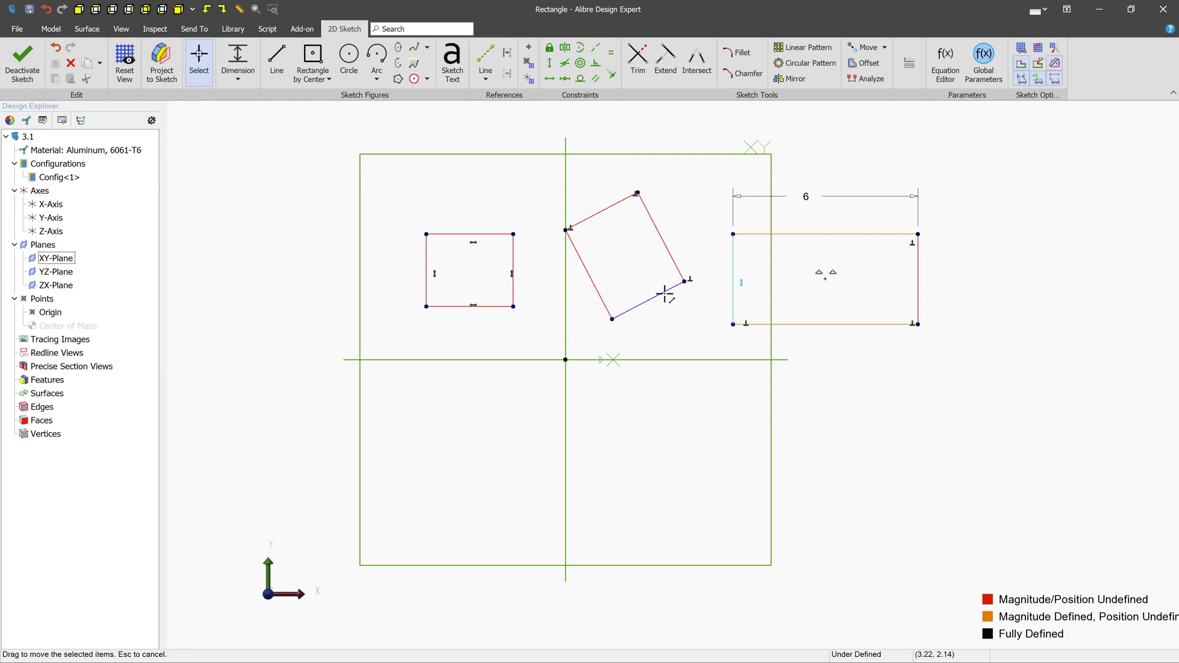
Step: Select the whole tilted three-corner rectangle and delete it
drag(705, 335, 557, 163)
key(Delete)
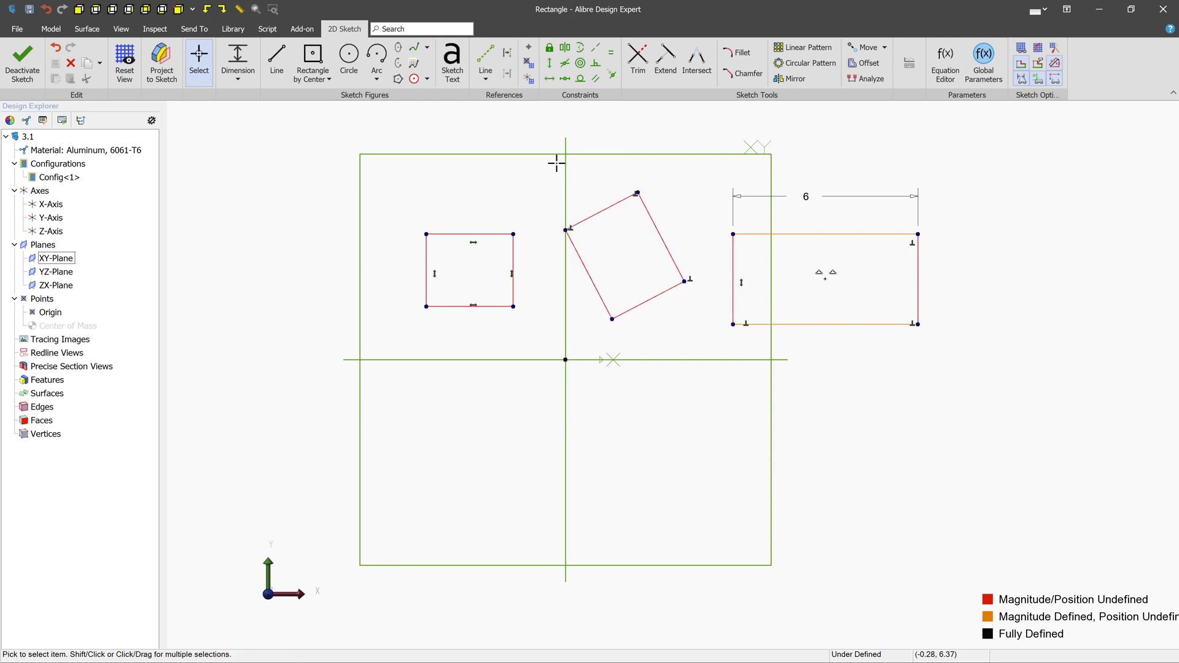